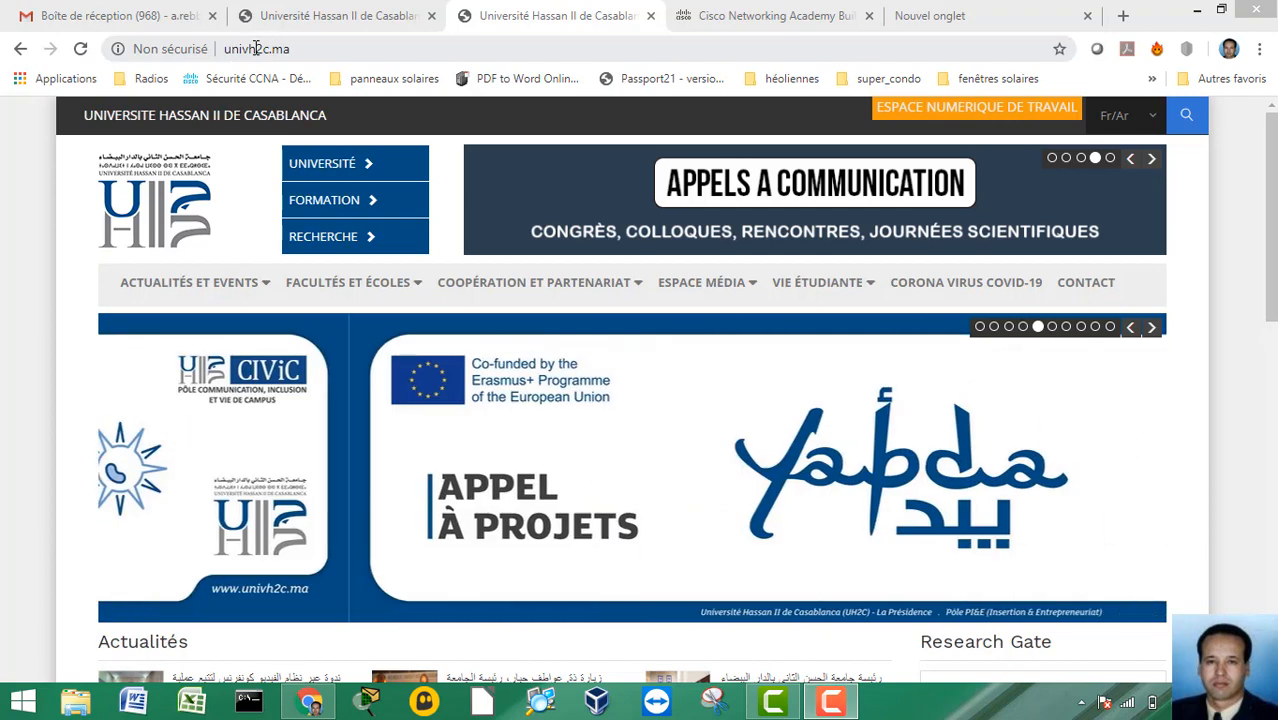
- Open the university's digital workspace, go to the e-learning site home and open the "Ecole Normale Supérieure de l'Enseignement Technique" course category
{"action": "left_click", "coordinate": [948, 116]}
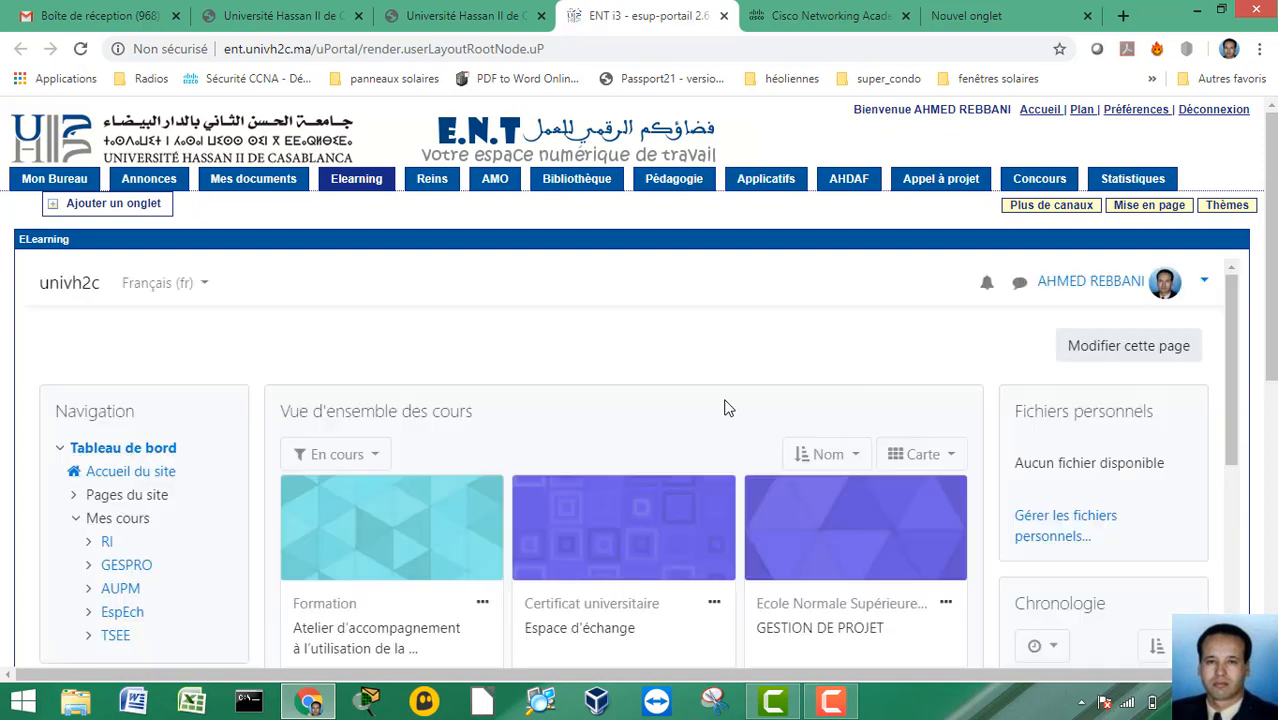
{"action": "left_click", "coordinate": [129, 481]}
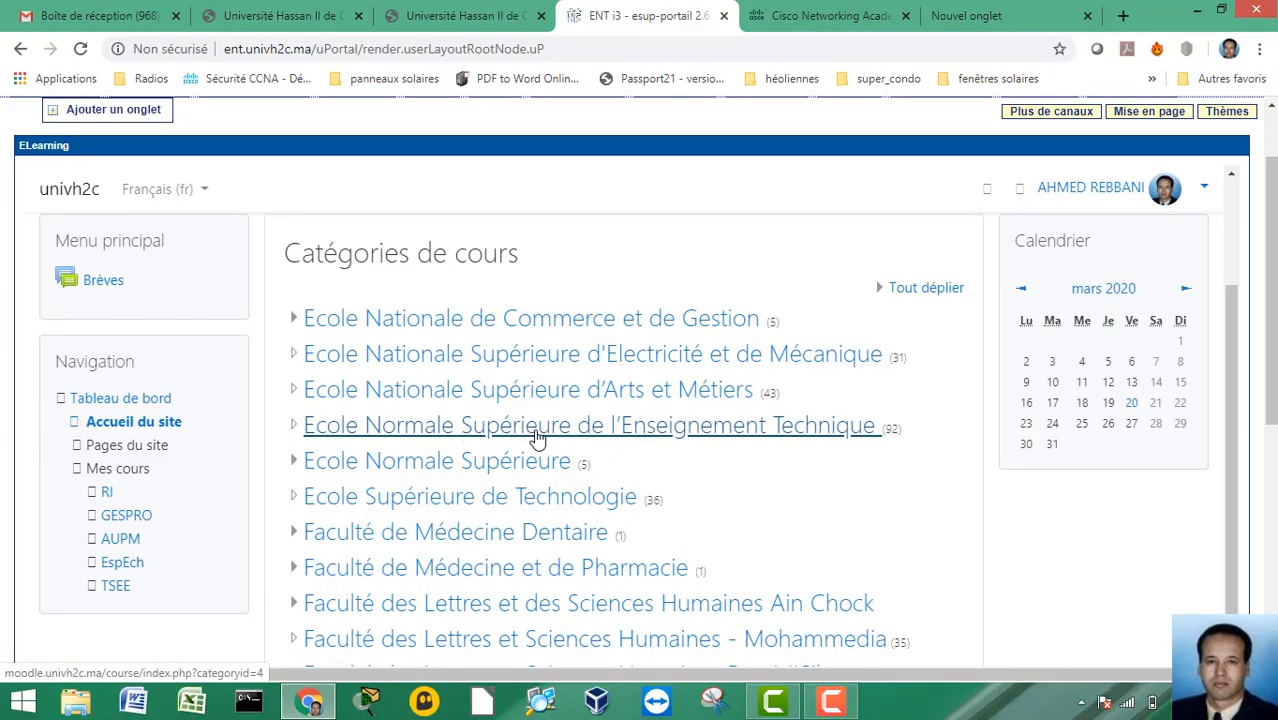
{"action": "left_click", "coordinate": [603, 431]}
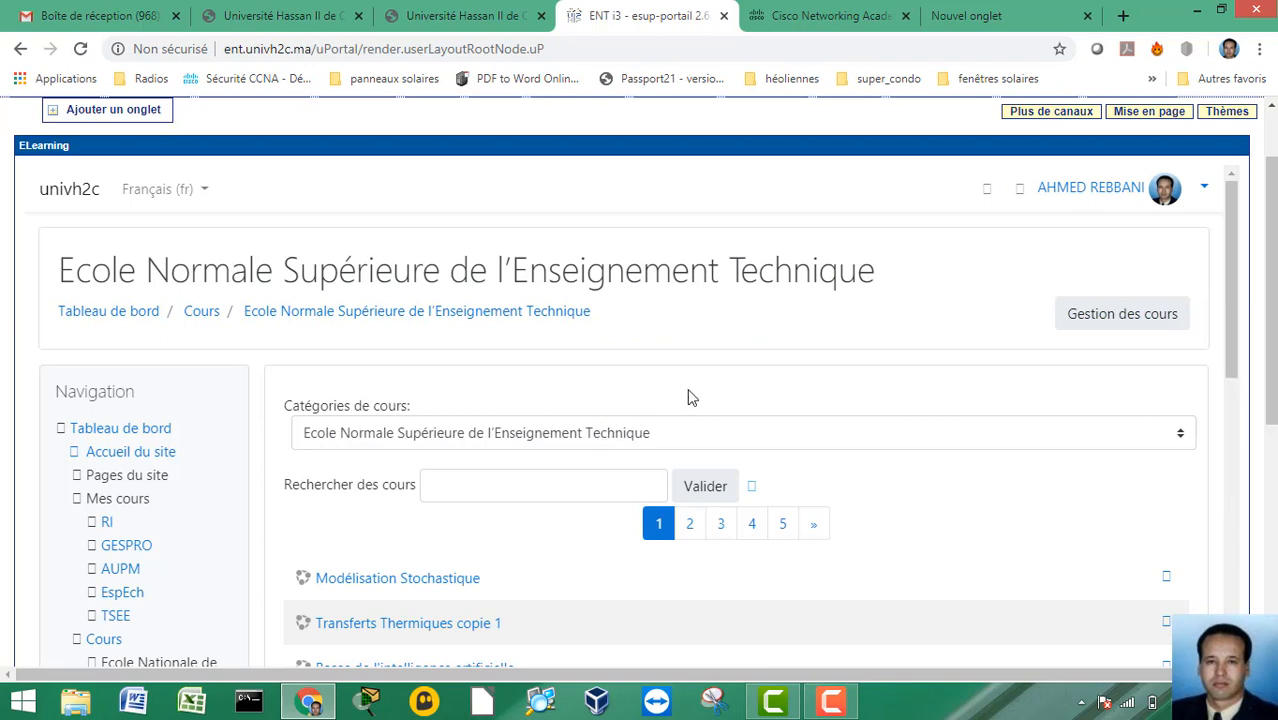
- Browse the category's course list and open the "Modélisation Stochastique" course
{"action": "scroll", "coordinate": [855, 309], "scroll_direction": "down", "scroll_amount": 1}
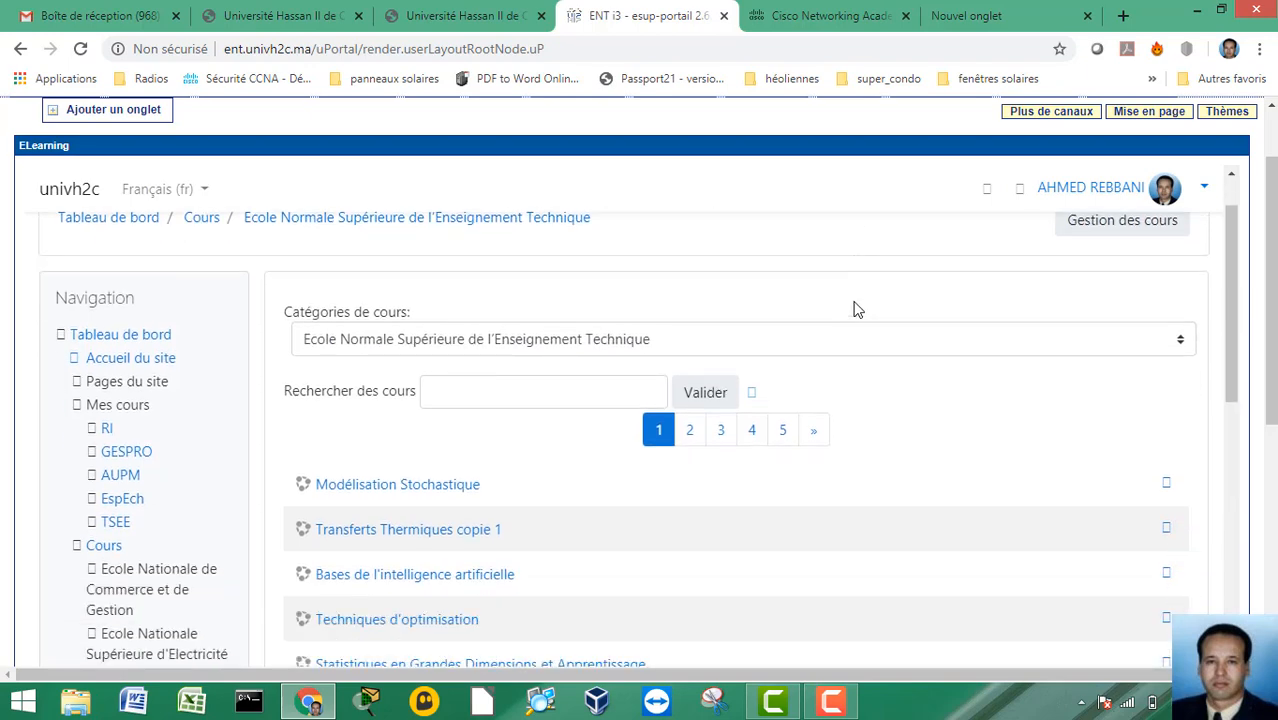
{"action": "scroll", "coordinate": [855, 309], "scroll_direction": "down", "scroll_amount": 2}
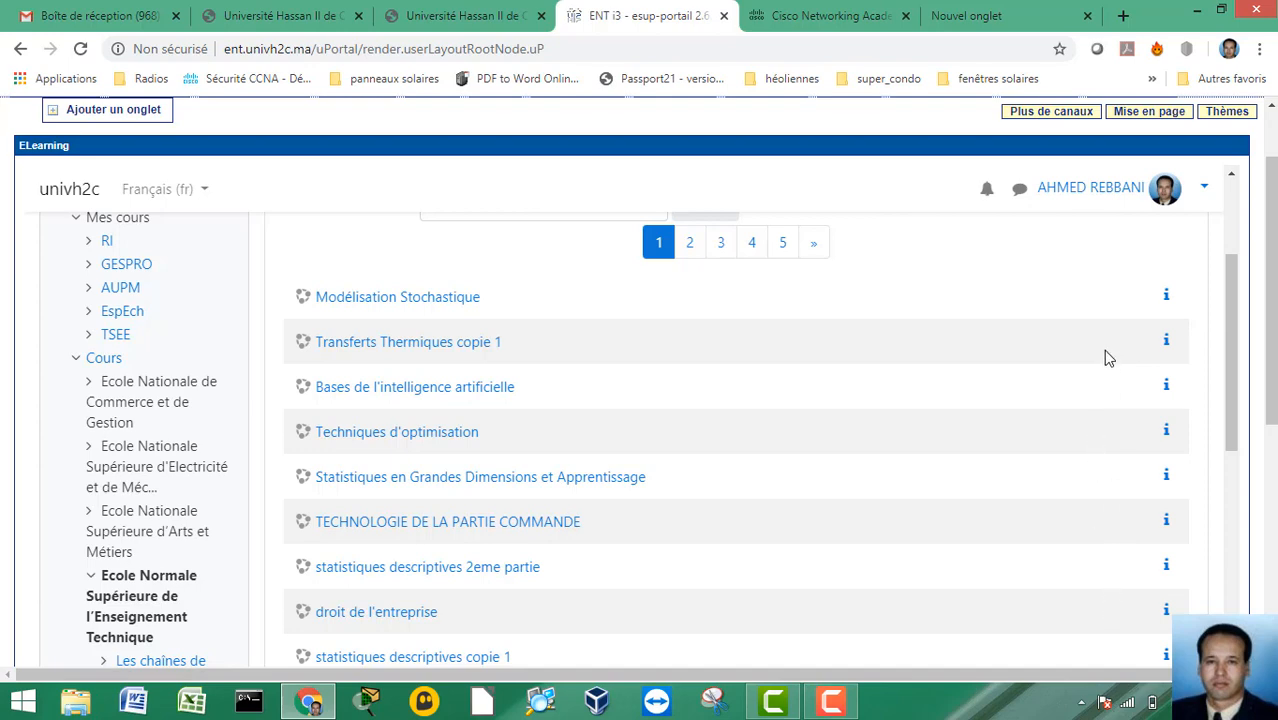
{"action": "scroll", "coordinate": [1117, 484], "scroll_direction": "down", "scroll_amount": 2}
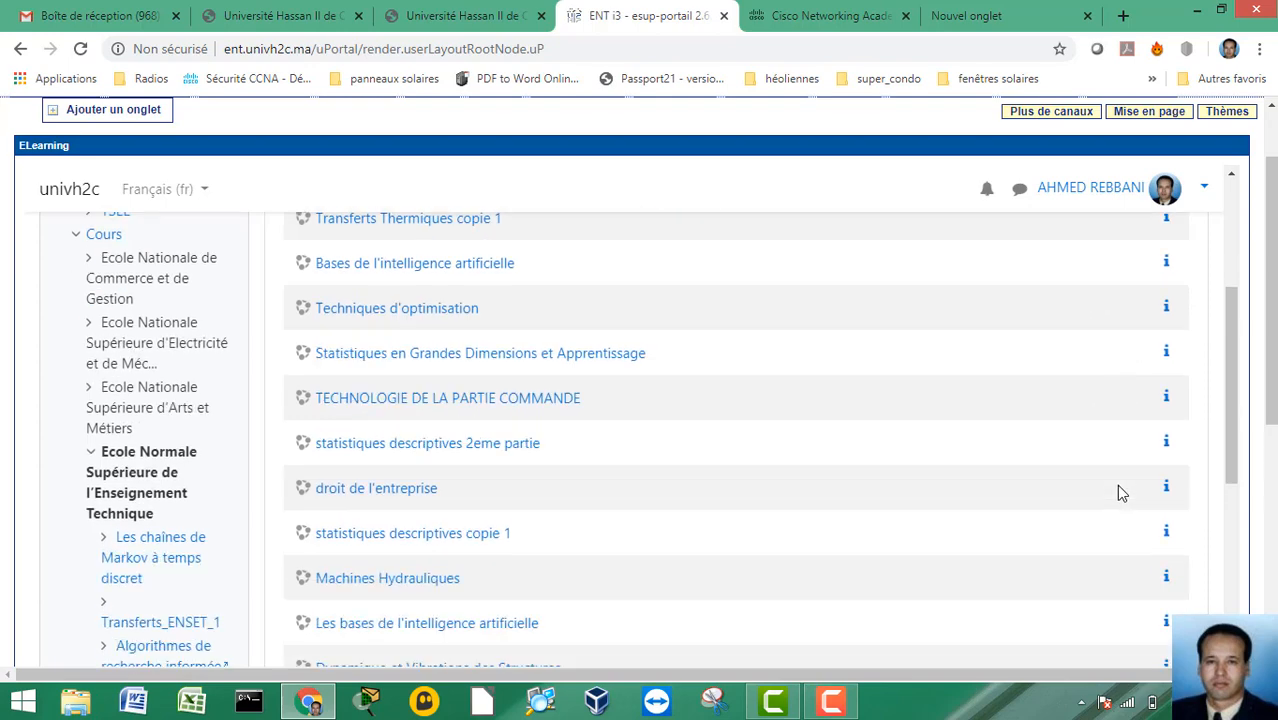
{"action": "scroll", "coordinate": [1118, 490], "scroll_direction": "down", "scroll_amount": 3}
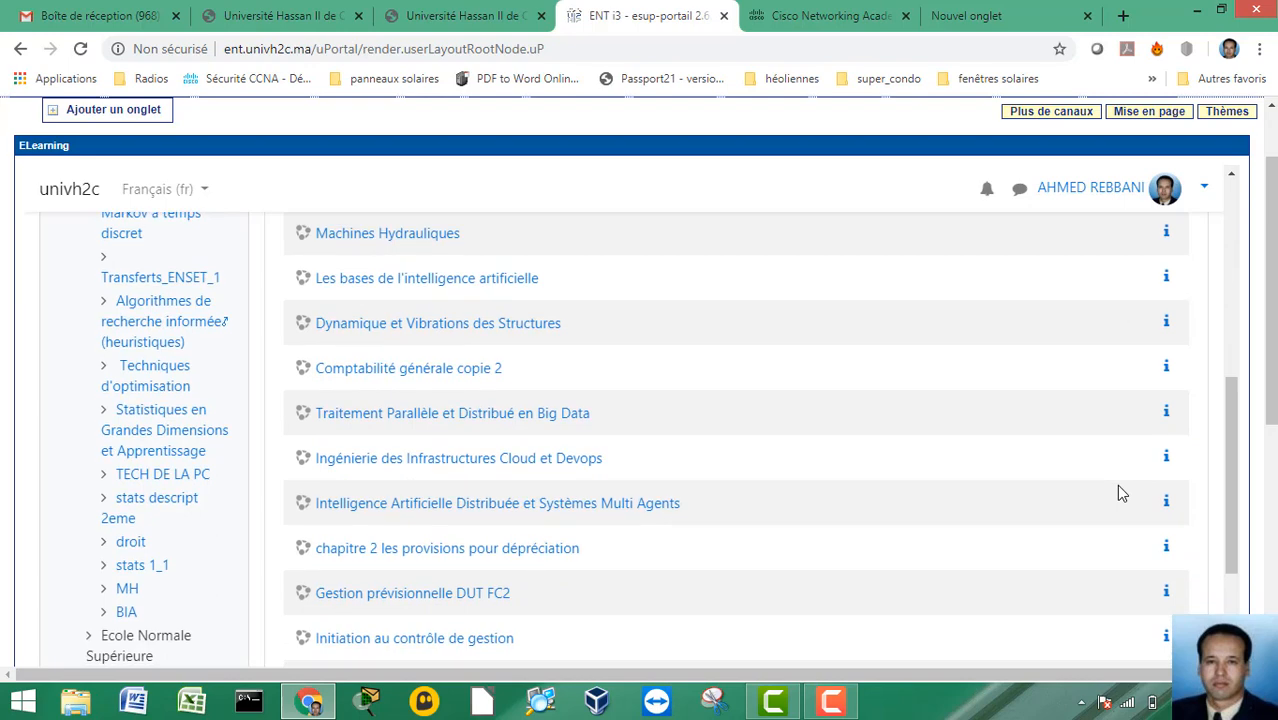
{"action": "scroll", "coordinate": [1116, 484], "scroll_direction": "down", "scroll_amount": 3}
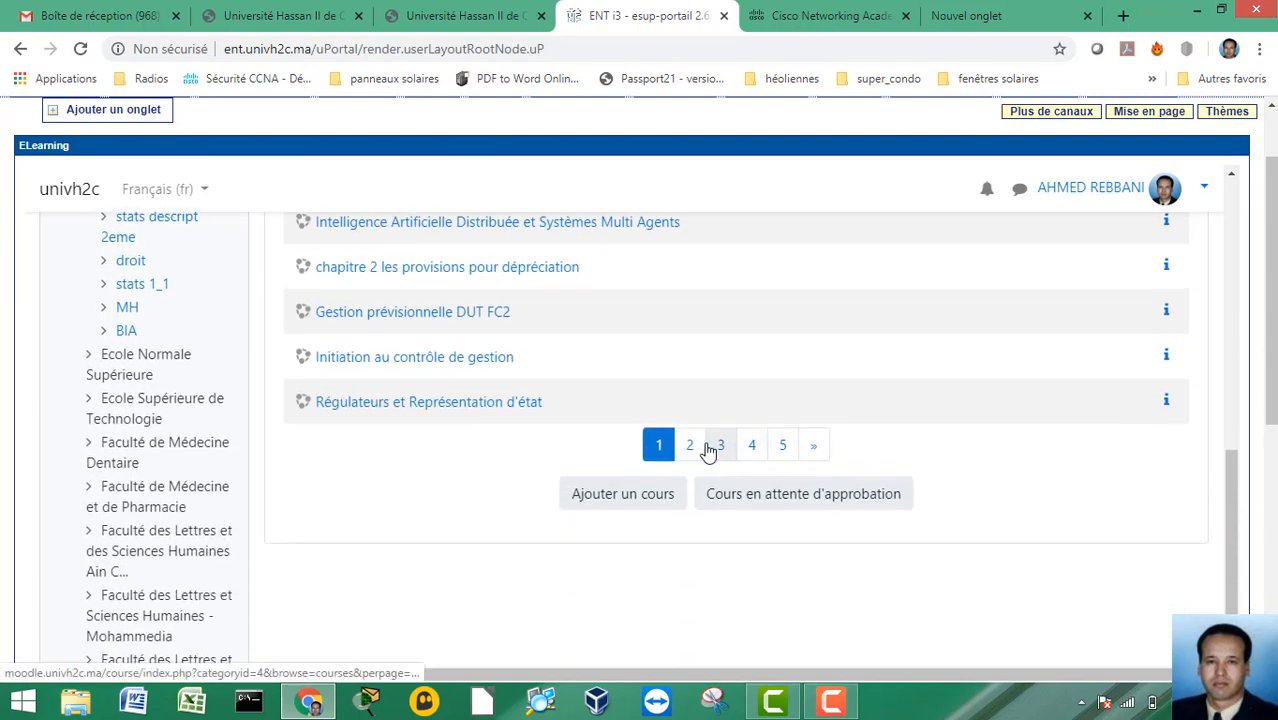
{"action": "left_click", "coordinate": [691, 447]}
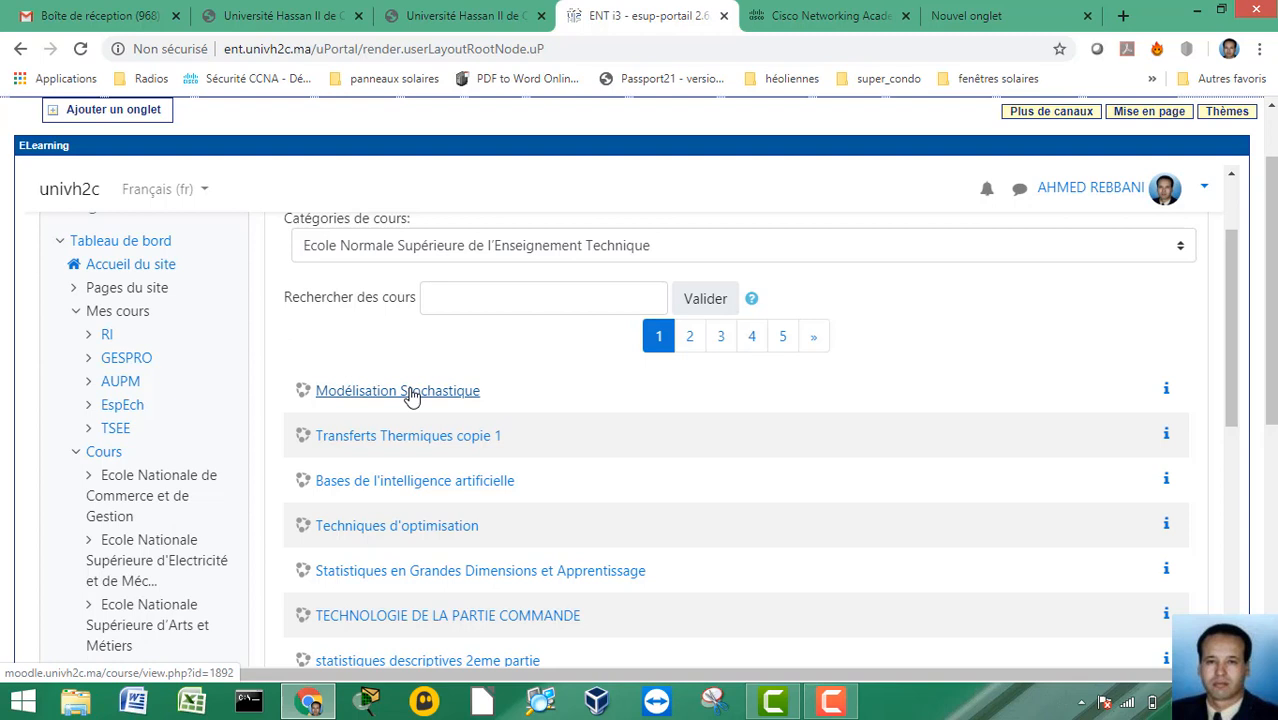
{"action": "left_click", "coordinate": [411, 395]}
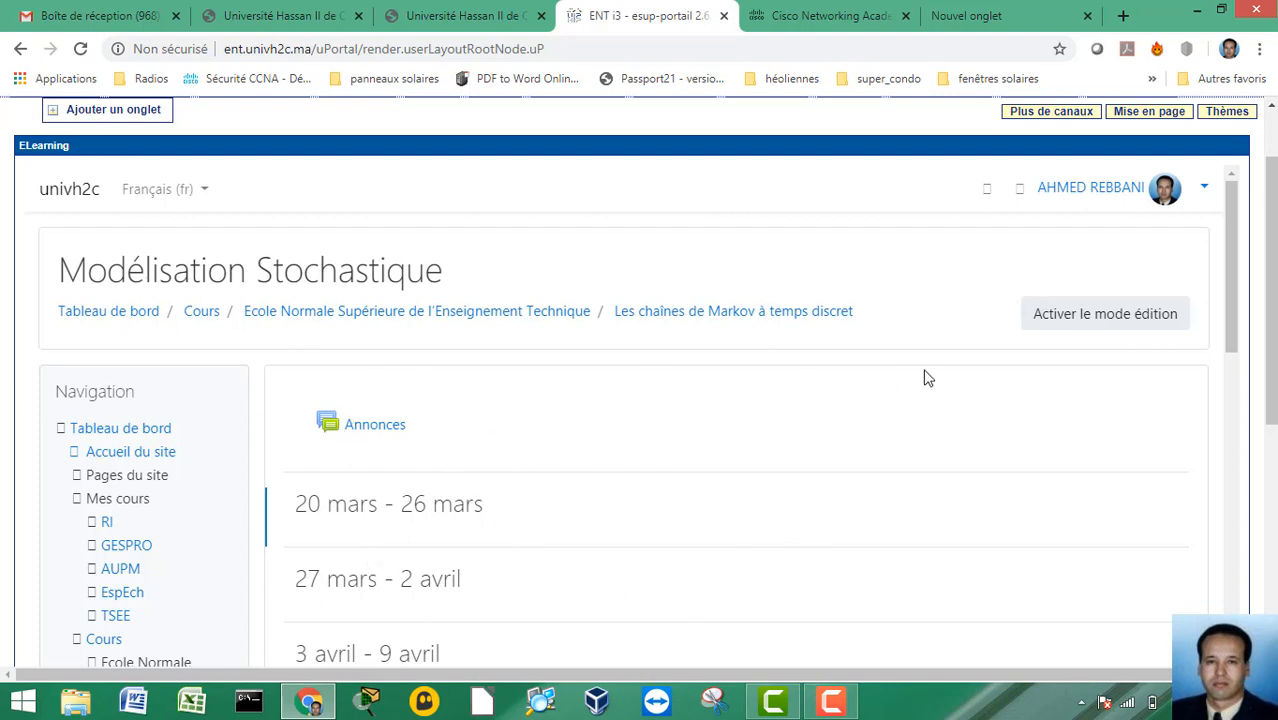
- Turn on course editing and rename the "20 mars - 26 mars" section as Chapitre1
{"action": "left_click", "coordinate": [1083, 322]}
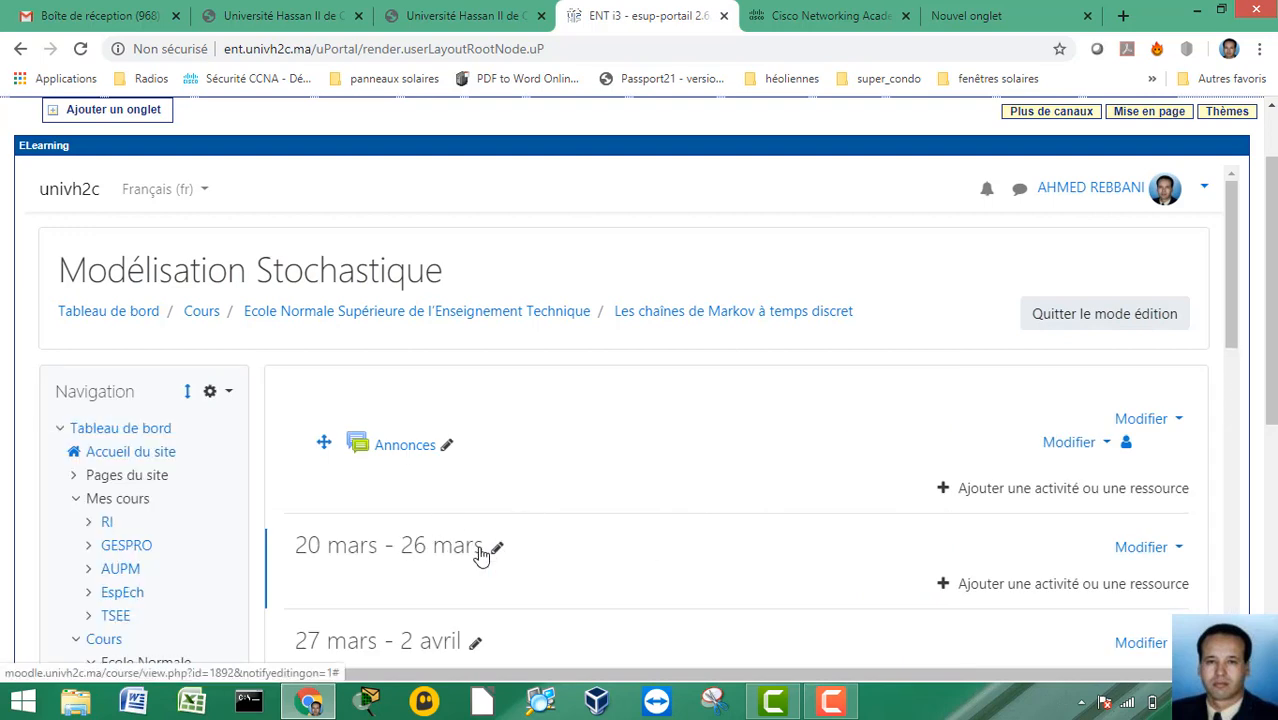
{"action": "left_click", "coordinate": [481, 556]}
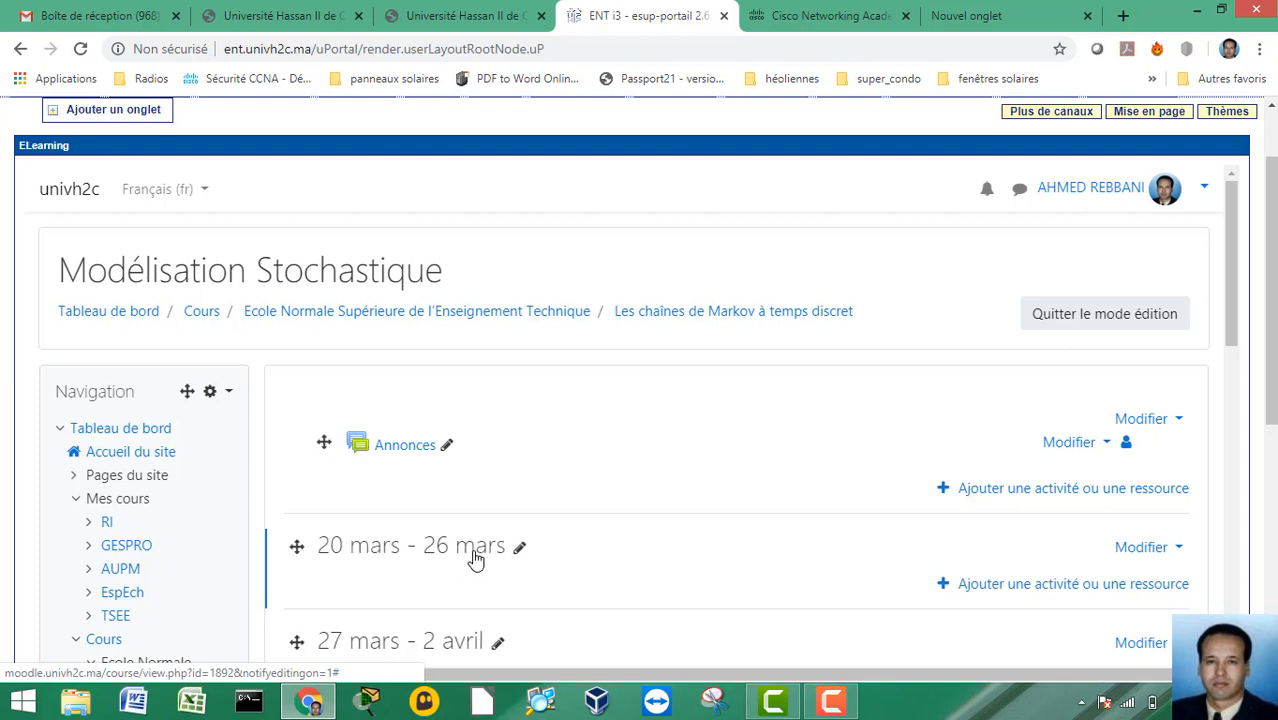
{"action": "left_click", "coordinate": [476, 560]}
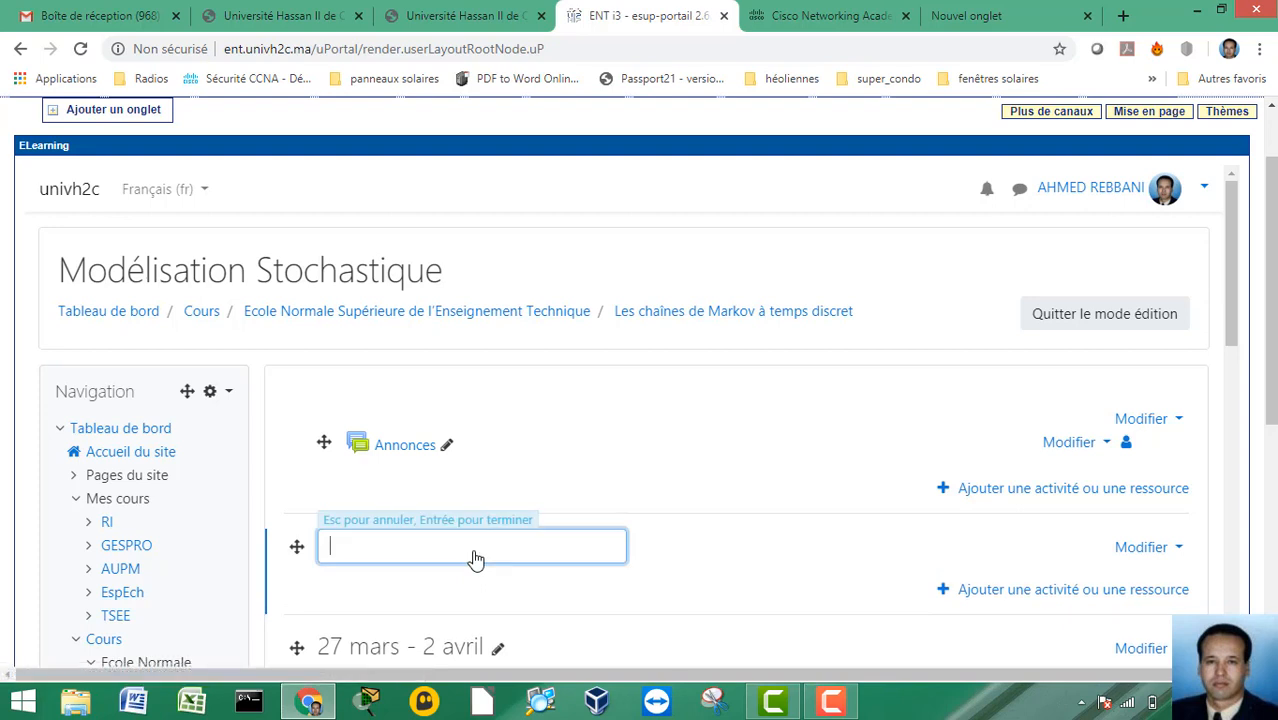
{"action": "type", "text": "Chapitre1"}
{"action": "key", "text": "Escape"}
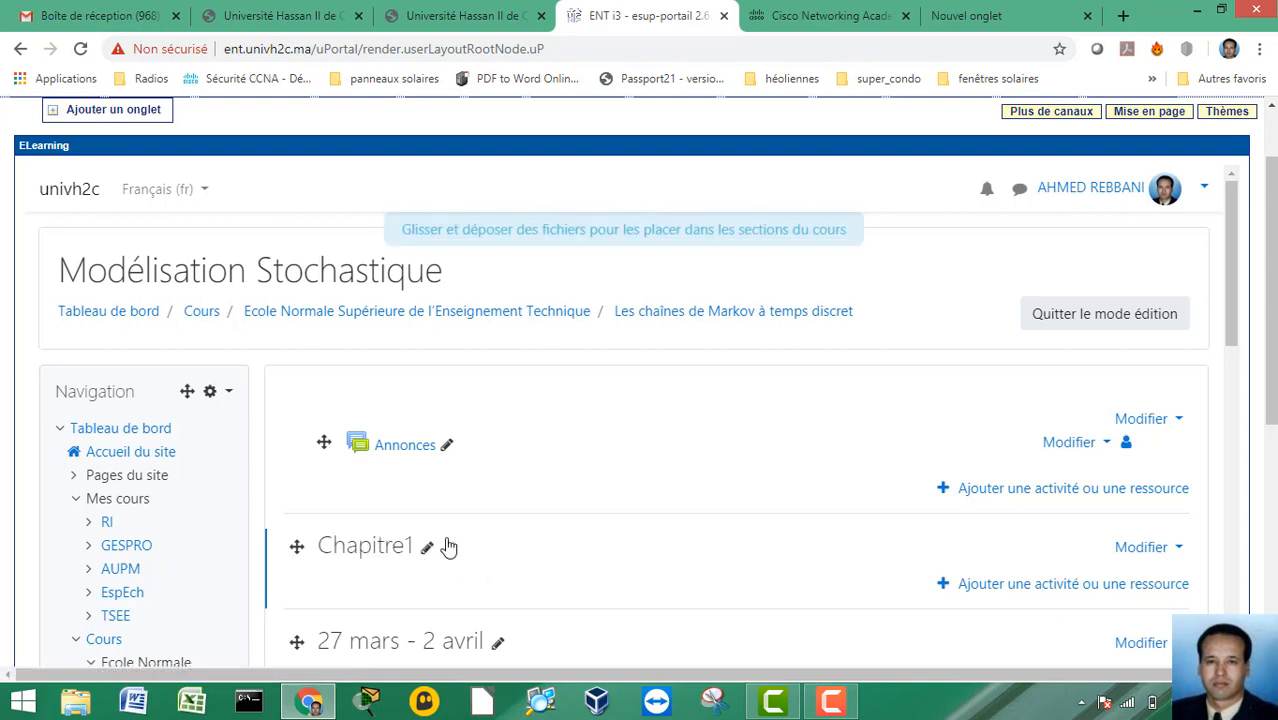
- Add a Fichier resource to the Chapitre1 section
{"action": "left_click", "coordinate": [1005, 590]}
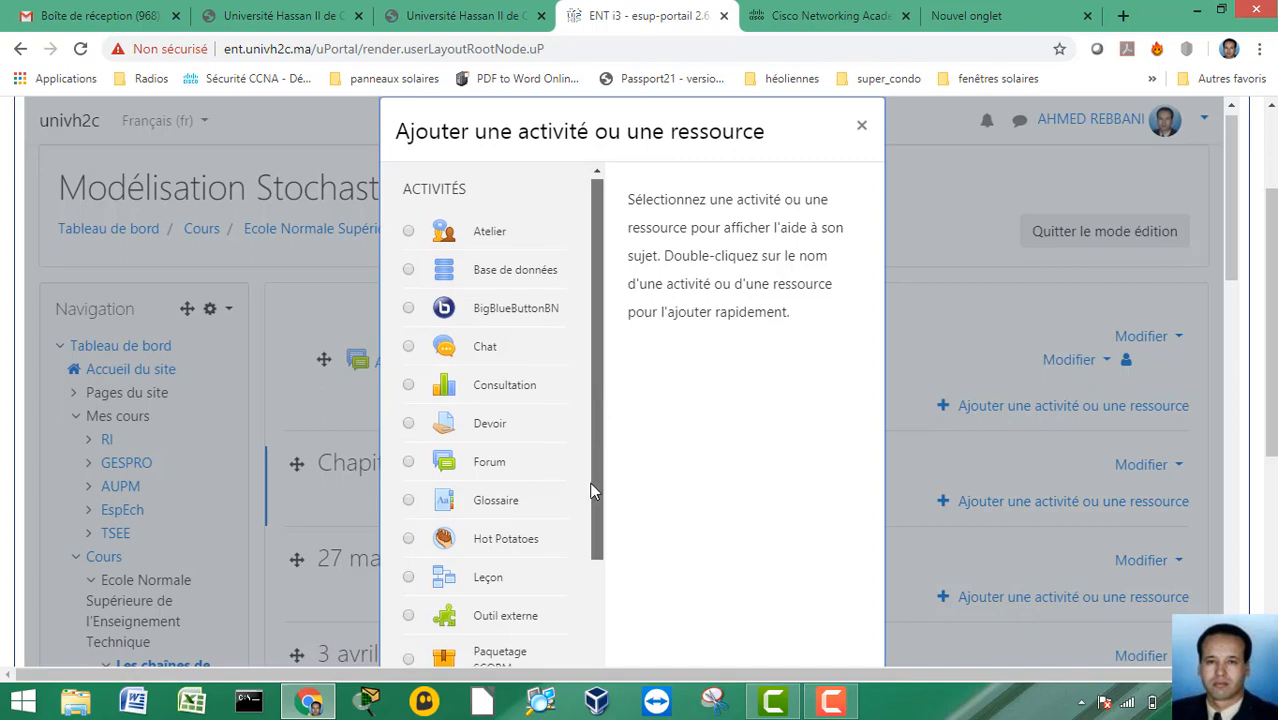
{"action": "left_click_drag", "start_coordinate": [593, 402], "coordinate": [592, 645]}
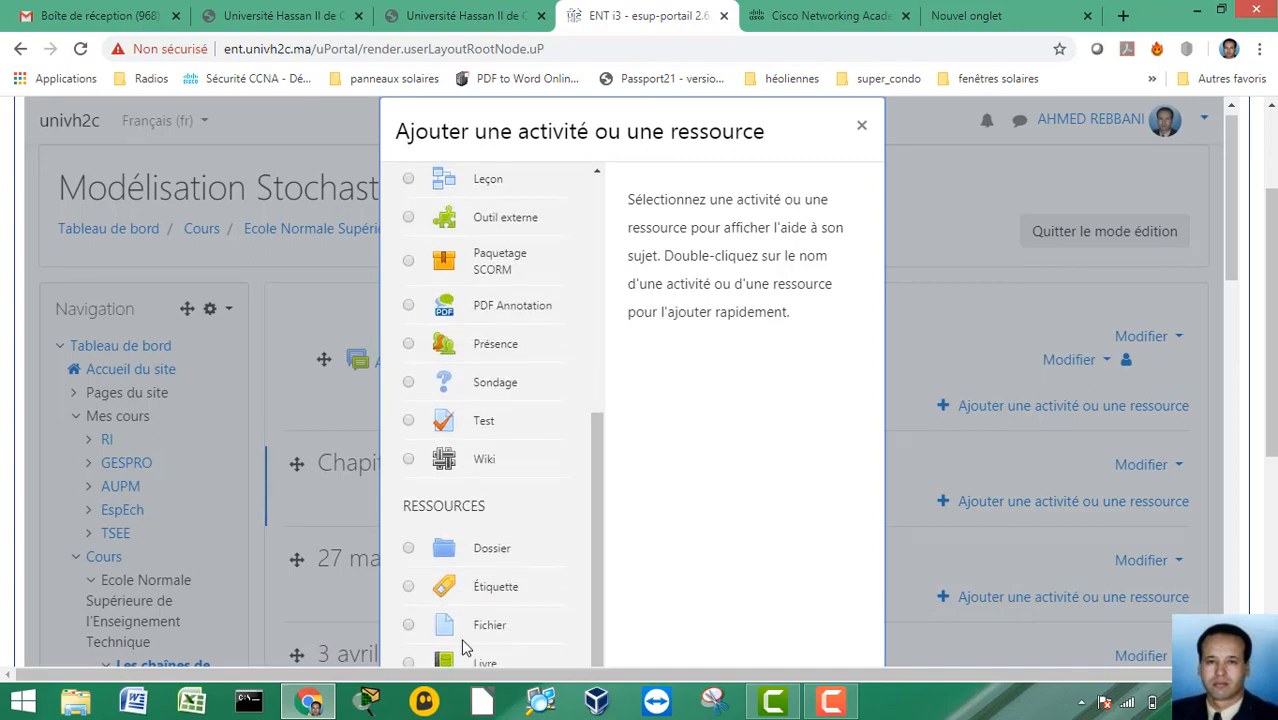
{"action": "left_click", "coordinate": [408, 625]}
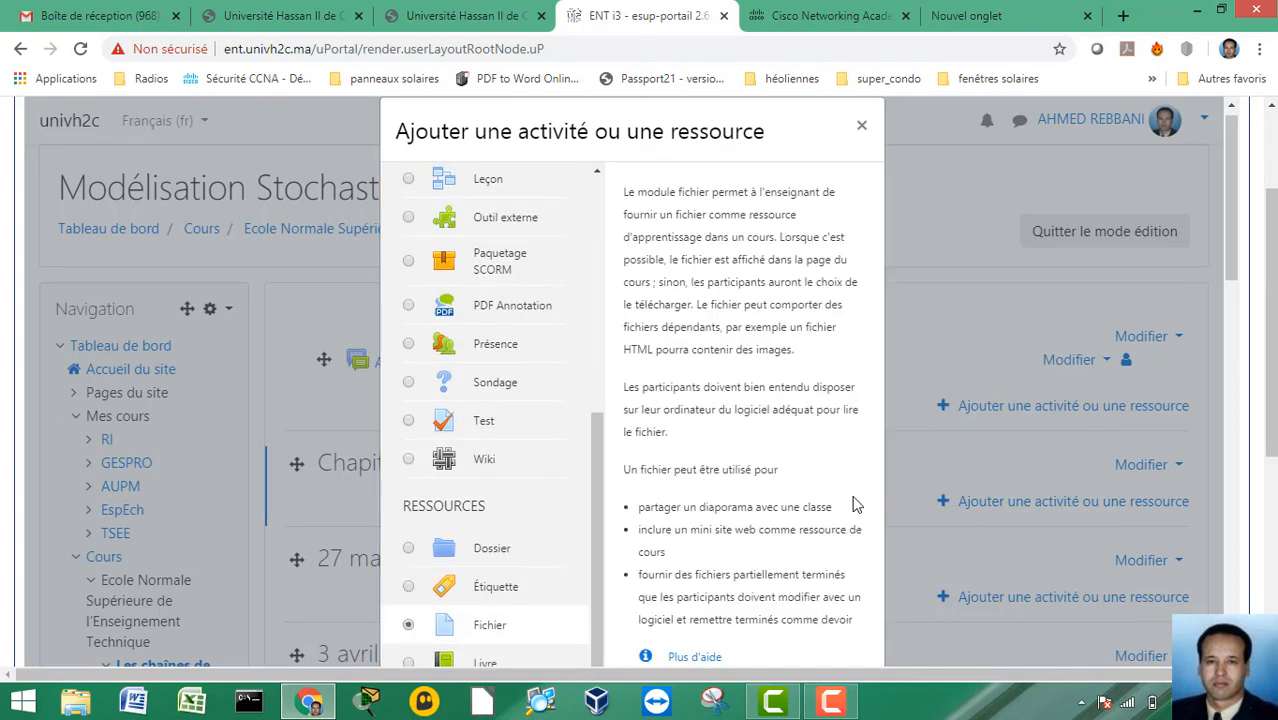
{"action": "scroll", "coordinate": [857, 502], "scroll_direction": "down", "scroll_amount": 3}
{"action": "left_click", "coordinate": [733, 562]}
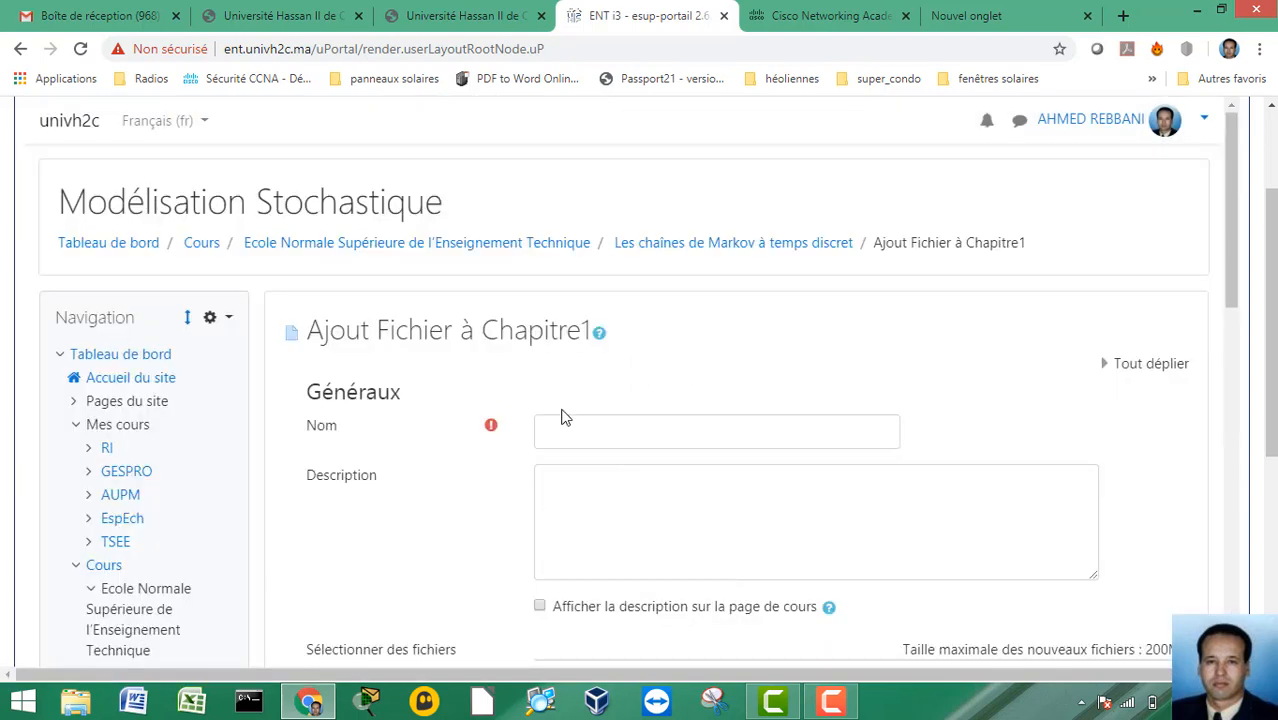
- Name the new file resource "introduction"
{"action": "left_click", "coordinate": [567, 430]}
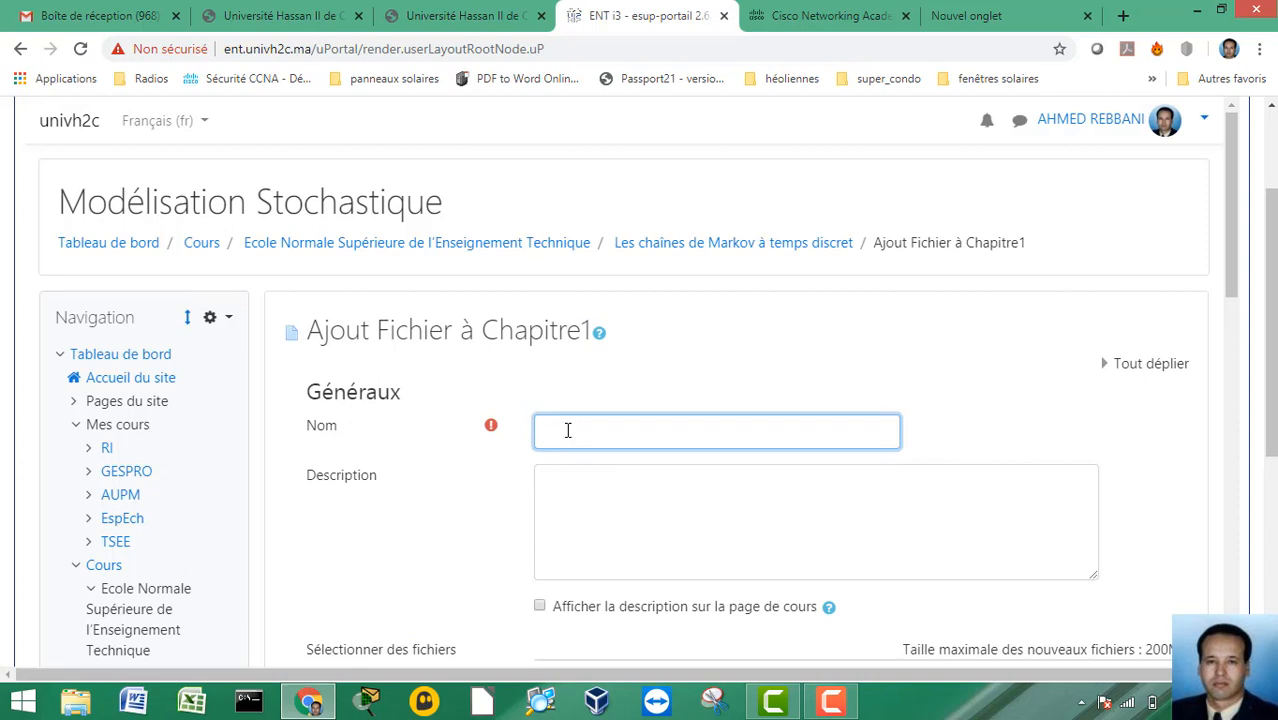
{"action": "type", "text": "introduction"}
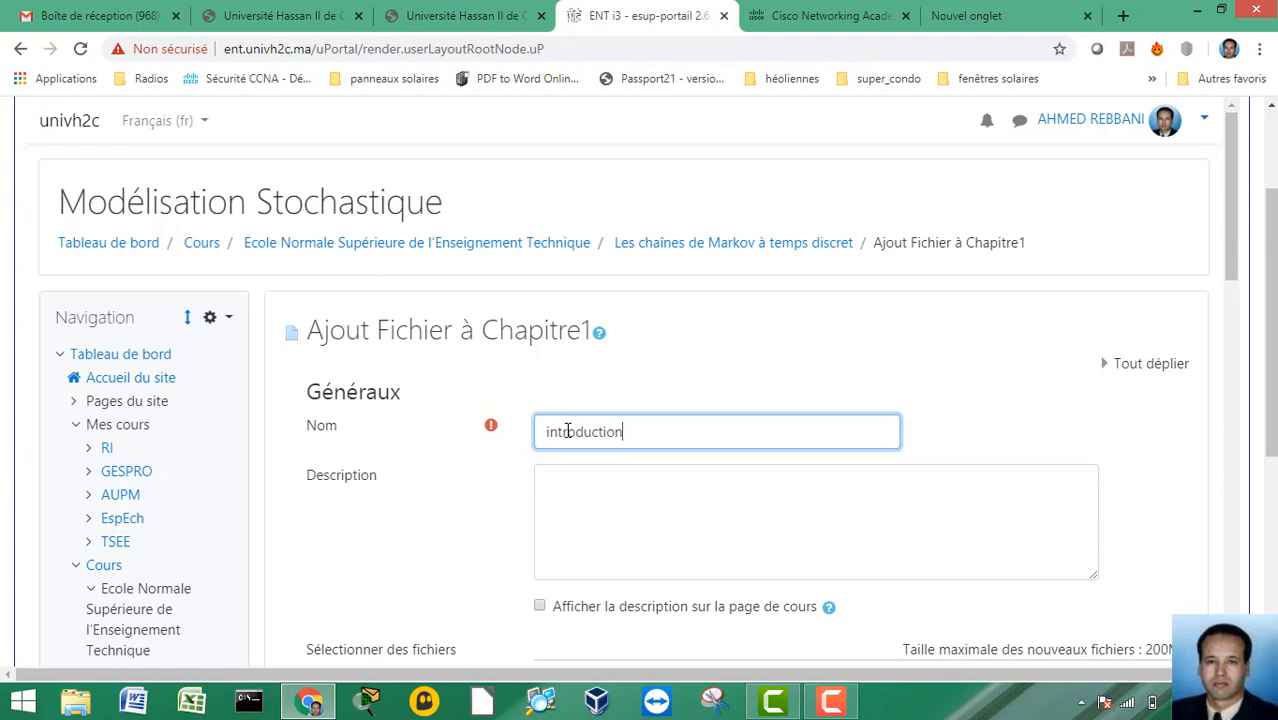
{"action": "left_click", "coordinate": [813, 507]}
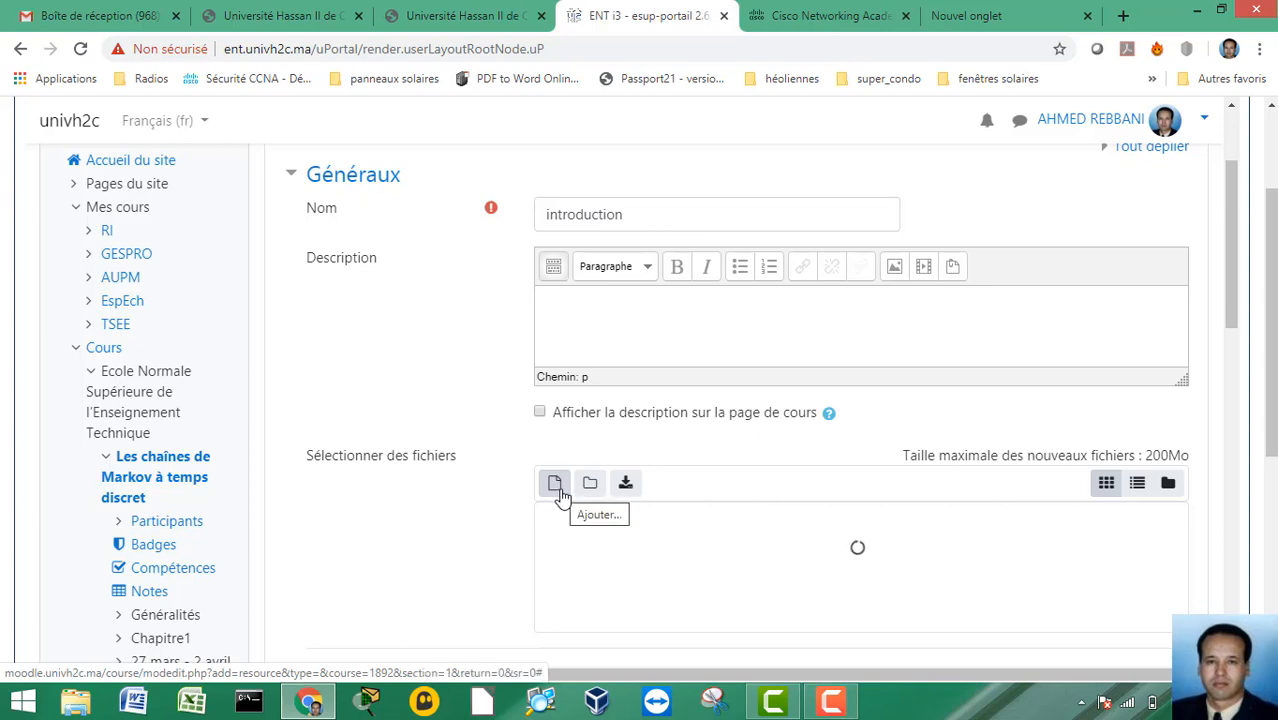
- Upload "Lab - Diagram a Real-World Process.pdf" from the Moodle_UH2C folder as the resource's file
{"action": "left_click", "coordinate": [558, 486]}
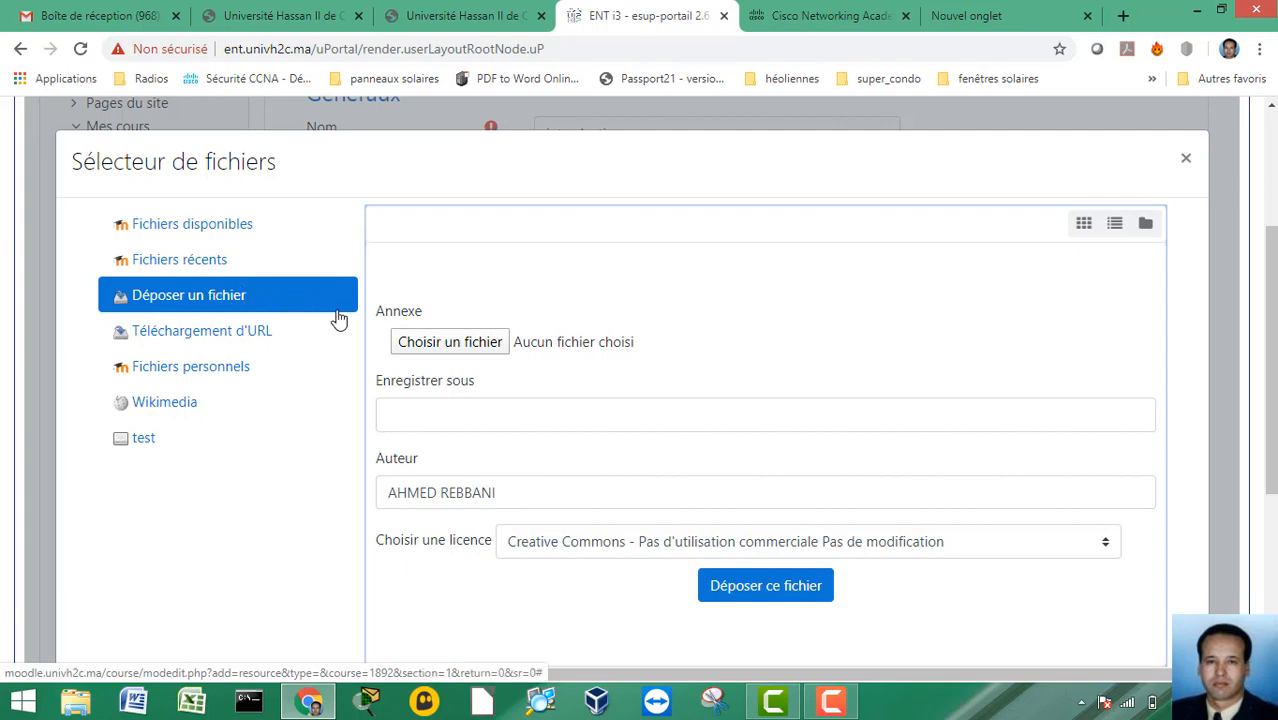
{"action": "left_click", "coordinate": [462, 343]}
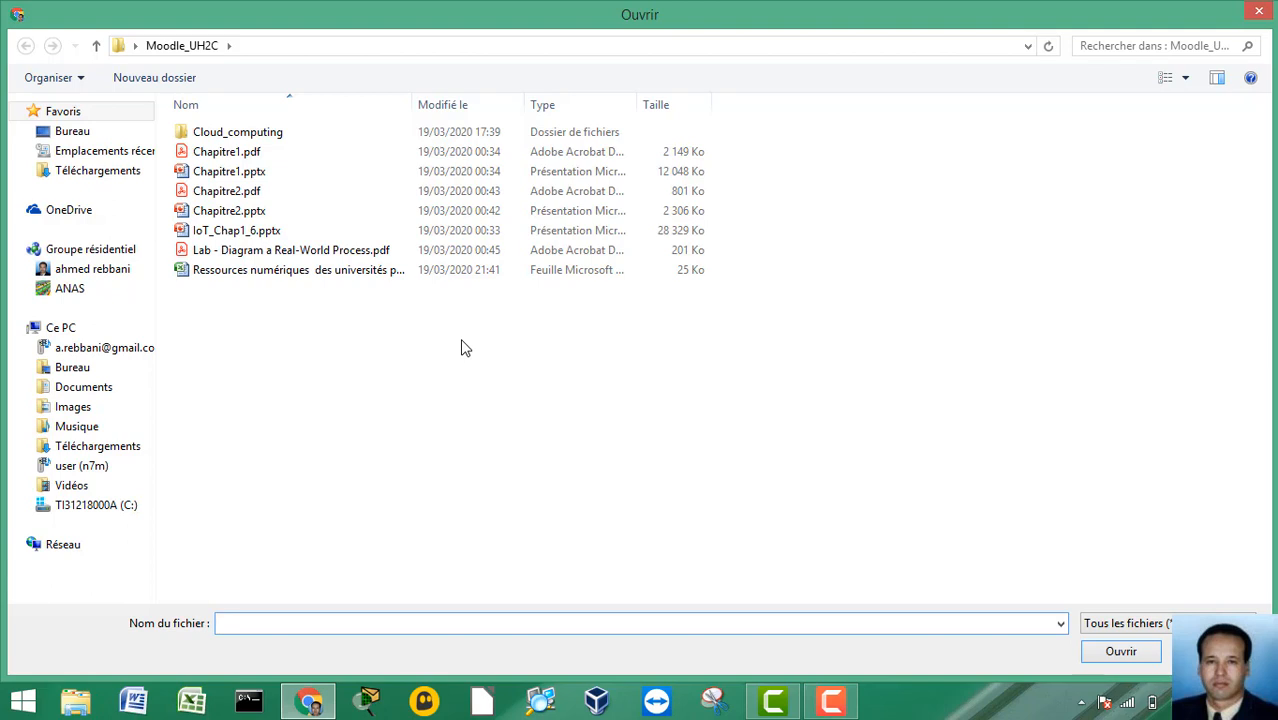
{"action": "left_click", "coordinate": [372, 257]}
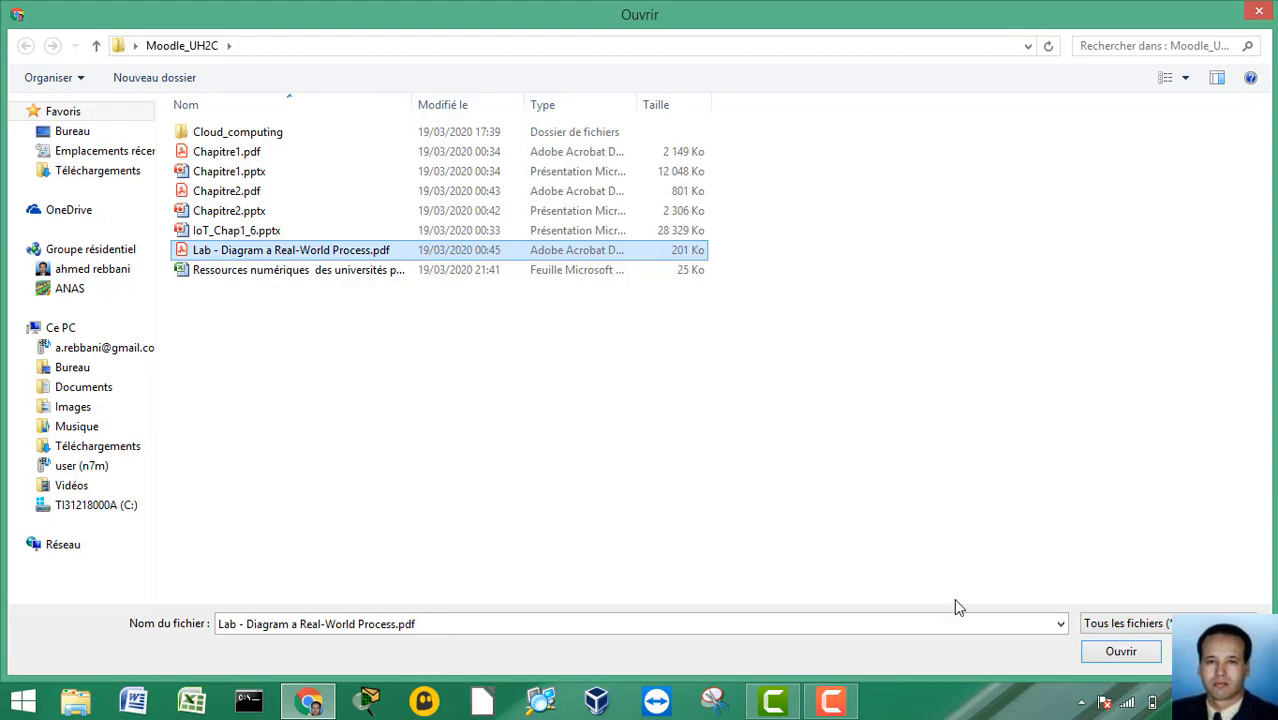
{"action": "left_click", "coordinate": [1118, 652]}
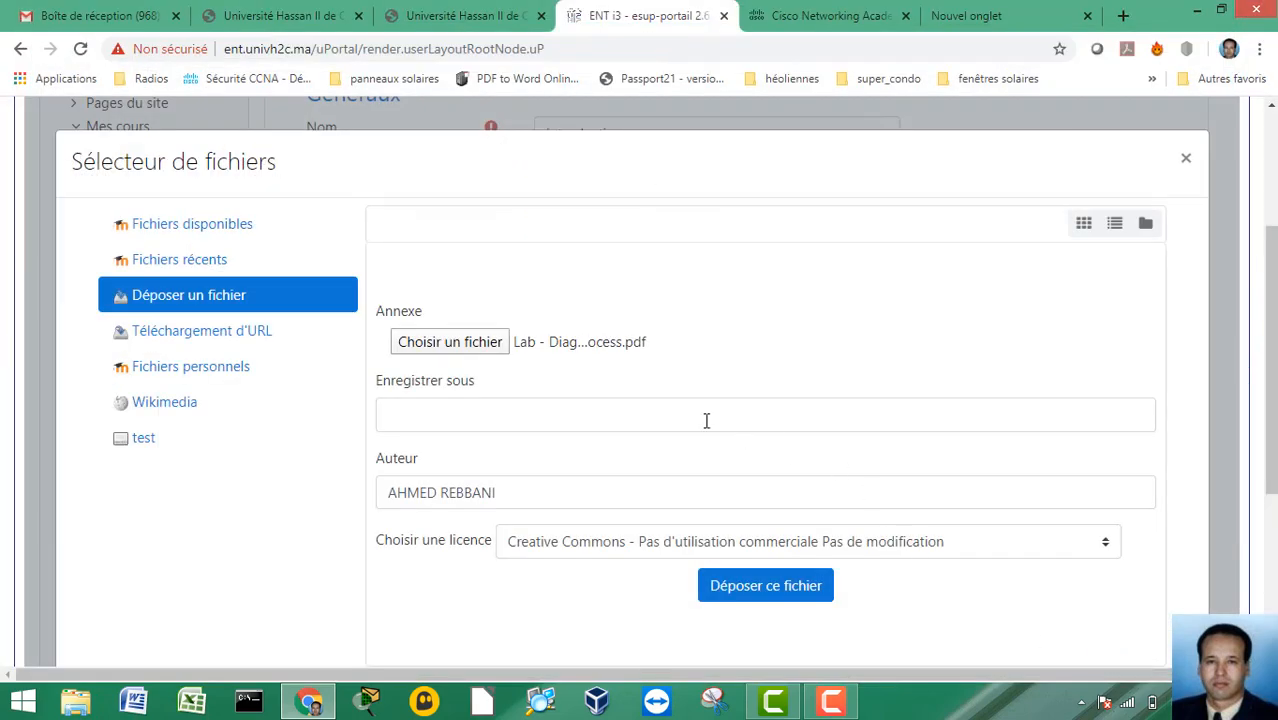
{"action": "left_click", "coordinate": [755, 590]}
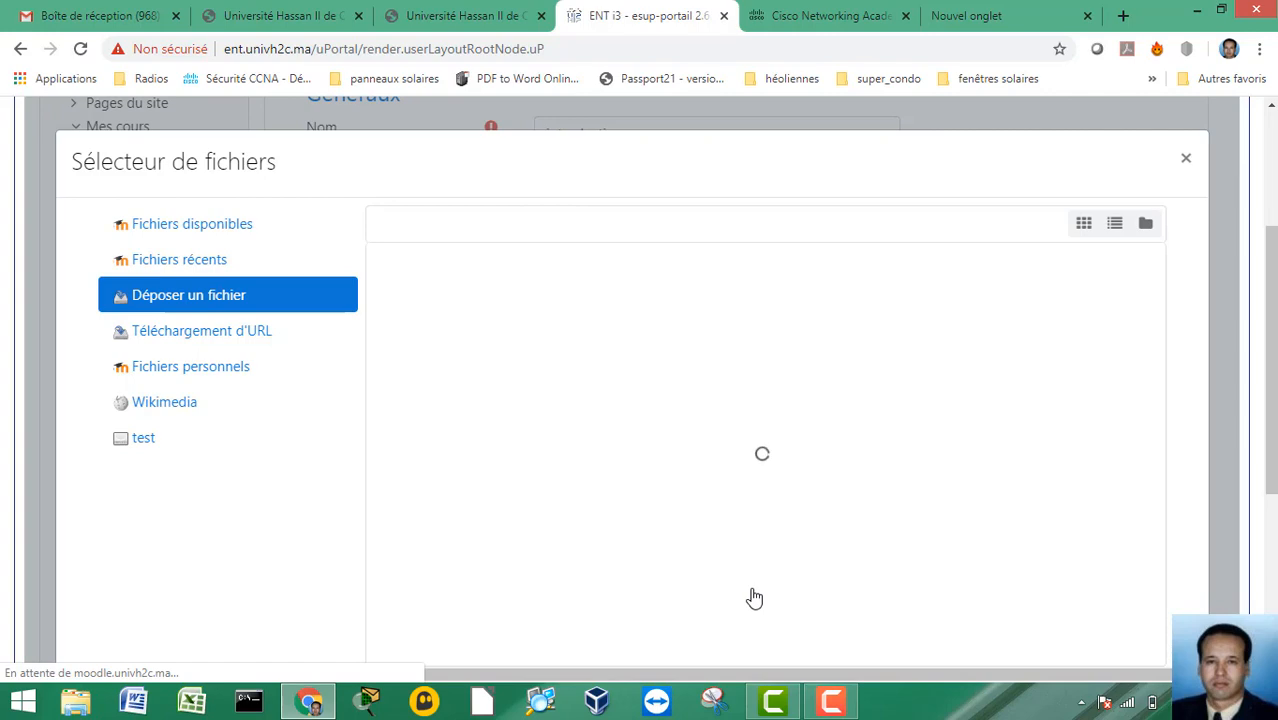
- Save the file resource and return to the course page
{"action": "scroll", "coordinate": [870, 526], "scroll_direction": "down", "scroll_amount": 2}
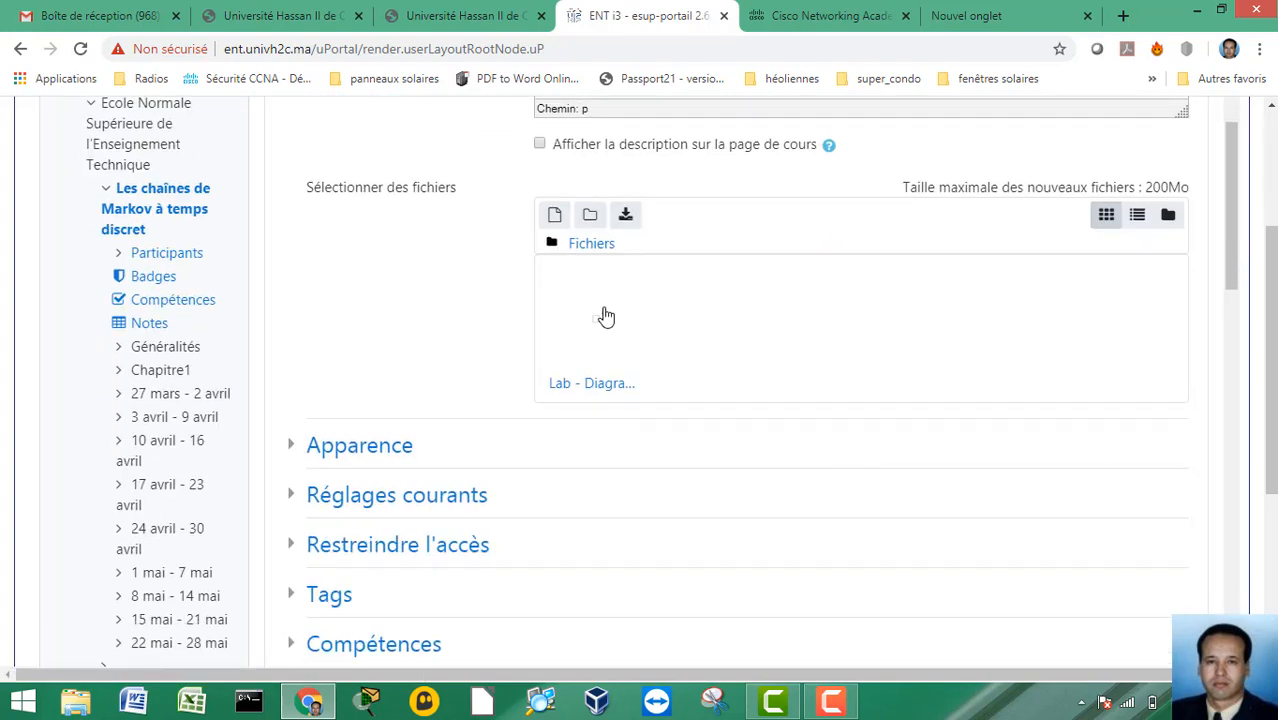
{"action": "scroll", "coordinate": [771, 378], "scroll_direction": "down", "scroll_amount": 3}
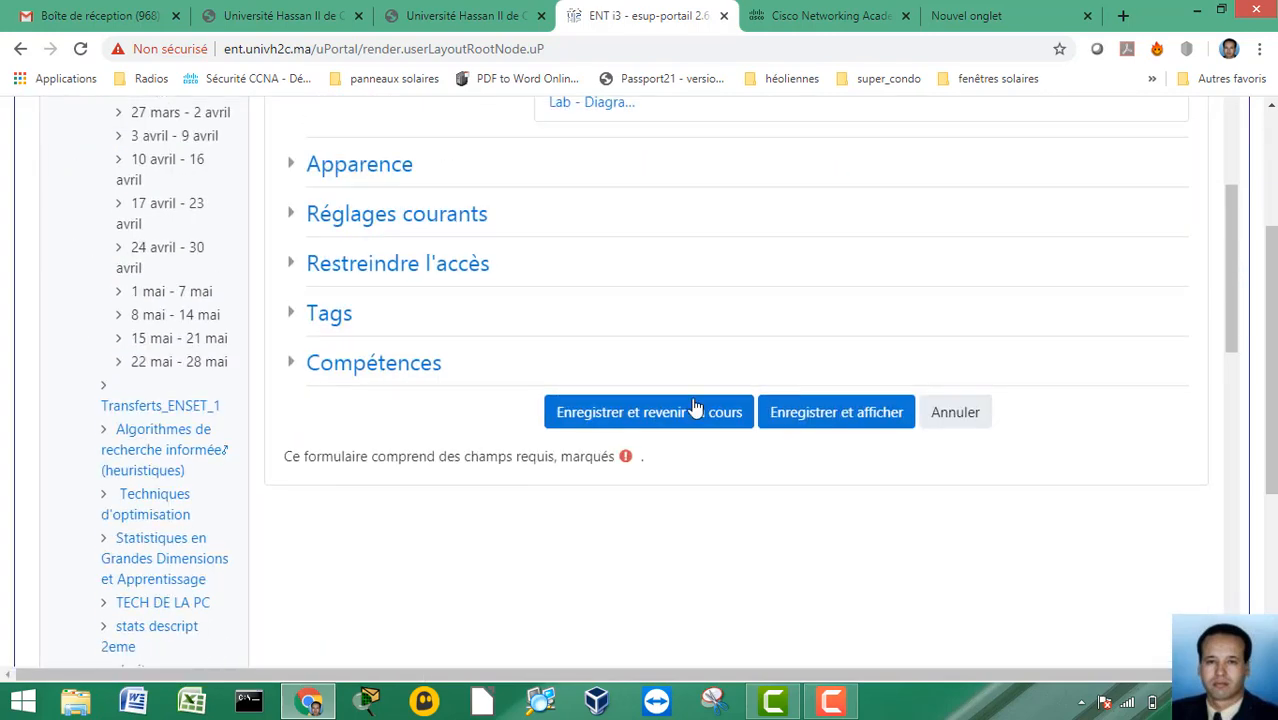
{"action": "left_click", "coordinate": [630, 414]}
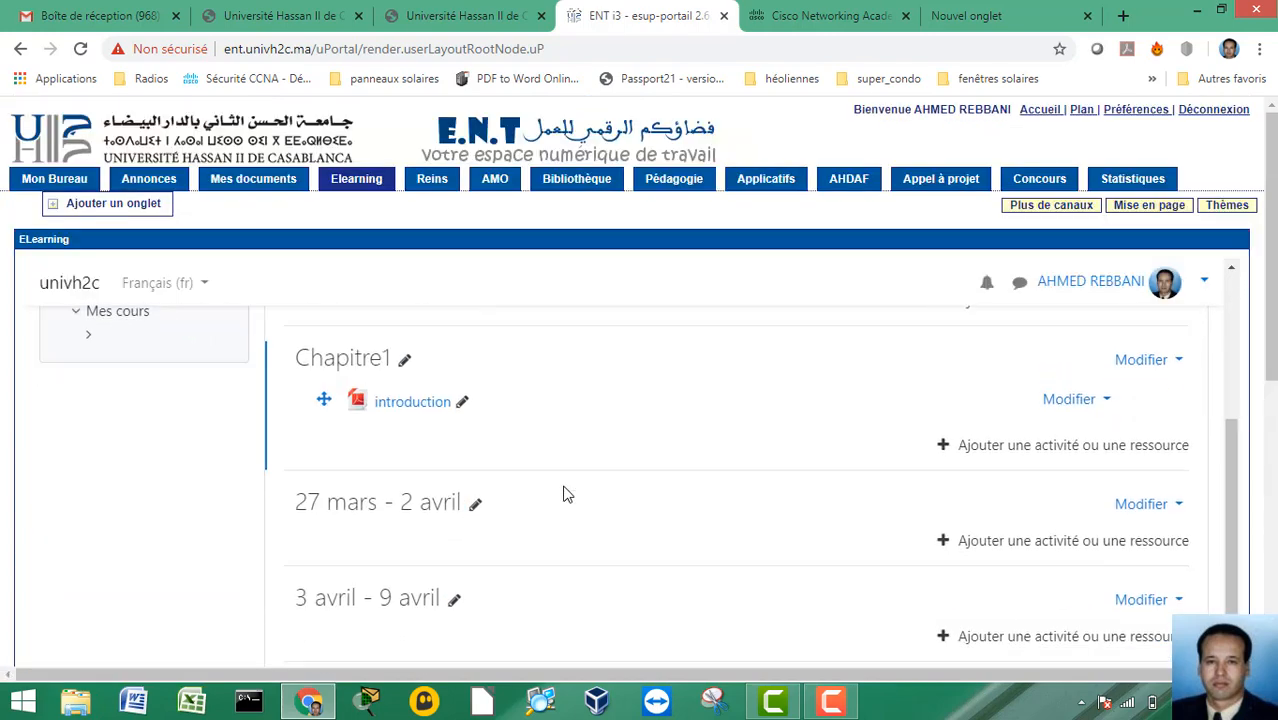
- Open the enrolment methods (Méthodes d'inscription) page under the users section of the course administration
{"action": "scroll", "coordinate": [298, 332], "scroll_direction": "down", "scroll_amount": 1}
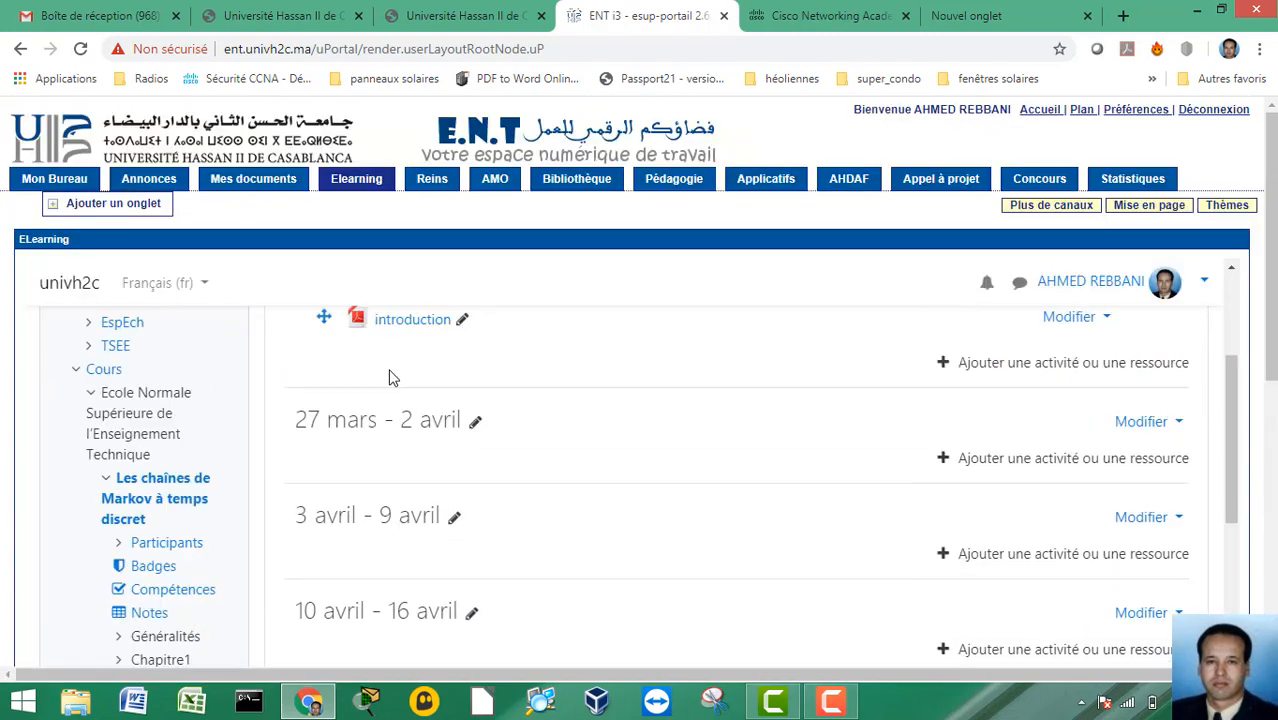
{"action": "scroll", "coordinate": [493, 353], "scroll_direction": "up", "scroll_amount": 2}
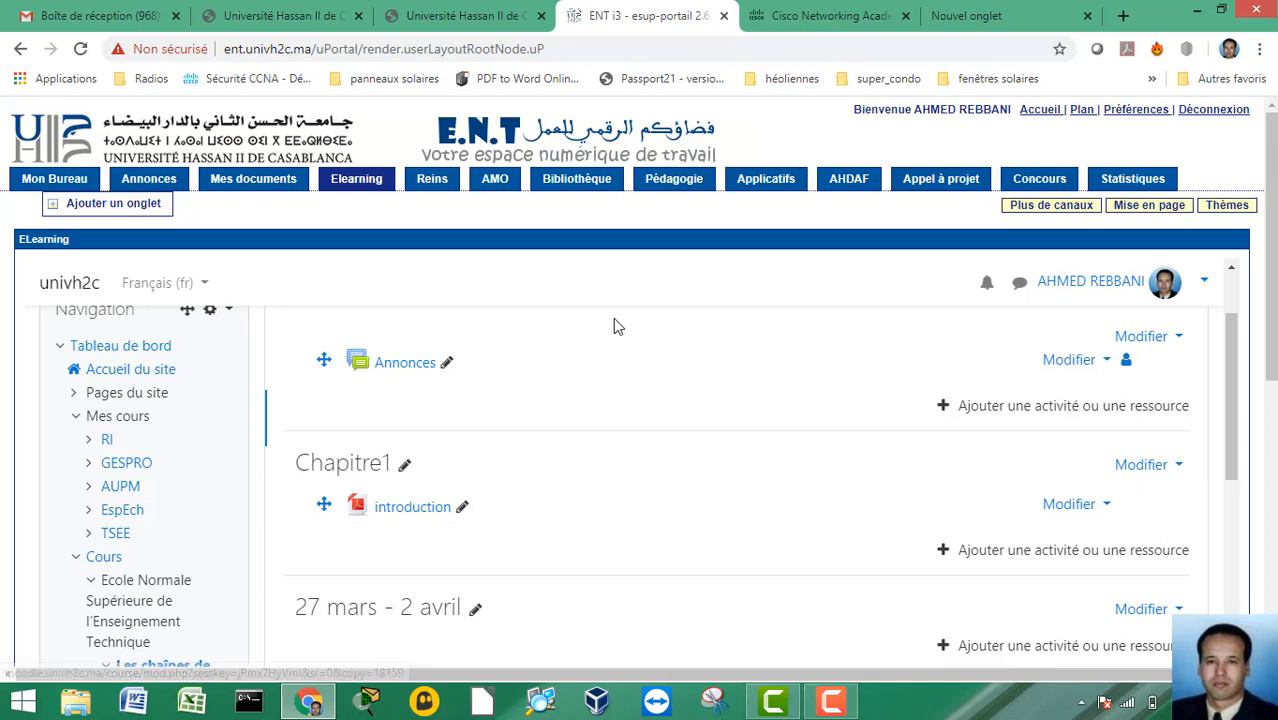
{"action": "scroll", "coordinate": [572, 362], "scroll_direction": "down", "scroll_amount": 2}
{"action": "scroll", "coordinate": [572, 371], "scroll_direction": "down", "scroll_amount": 7}
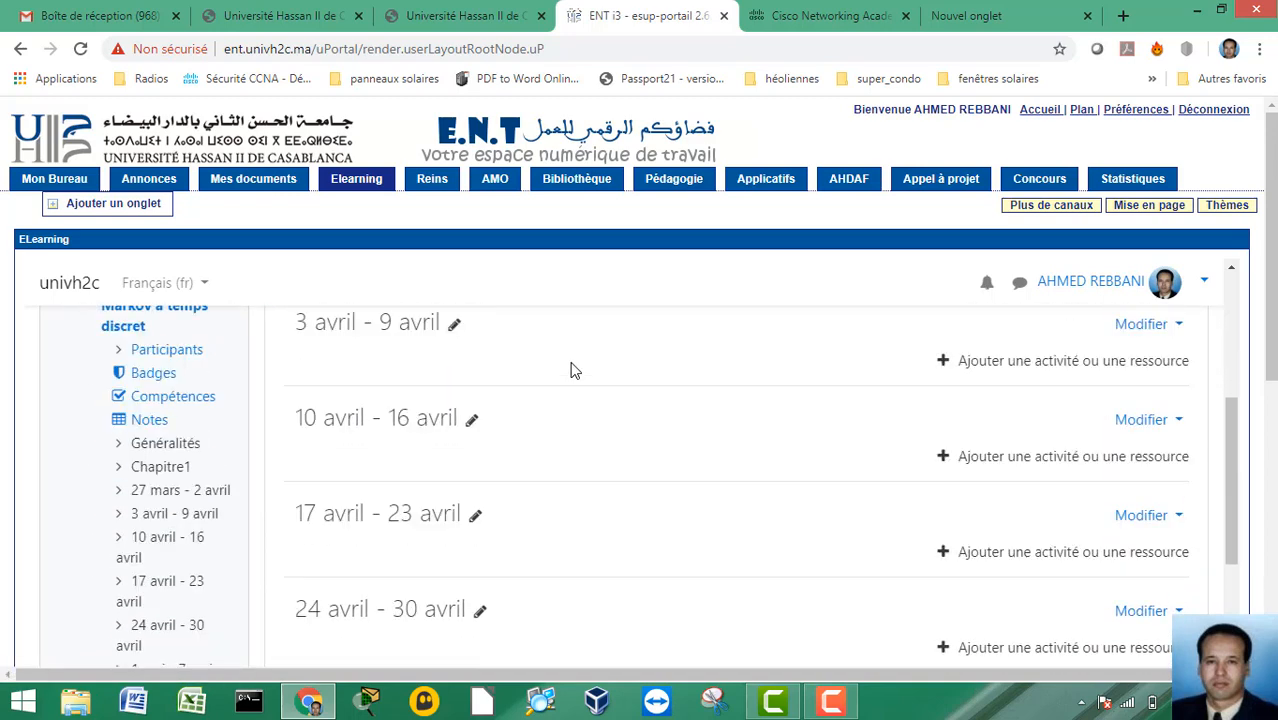
{"action": "scroll", "coordinate": [568, 373], "scroll_direction": "down", "scroll_amount": 8}
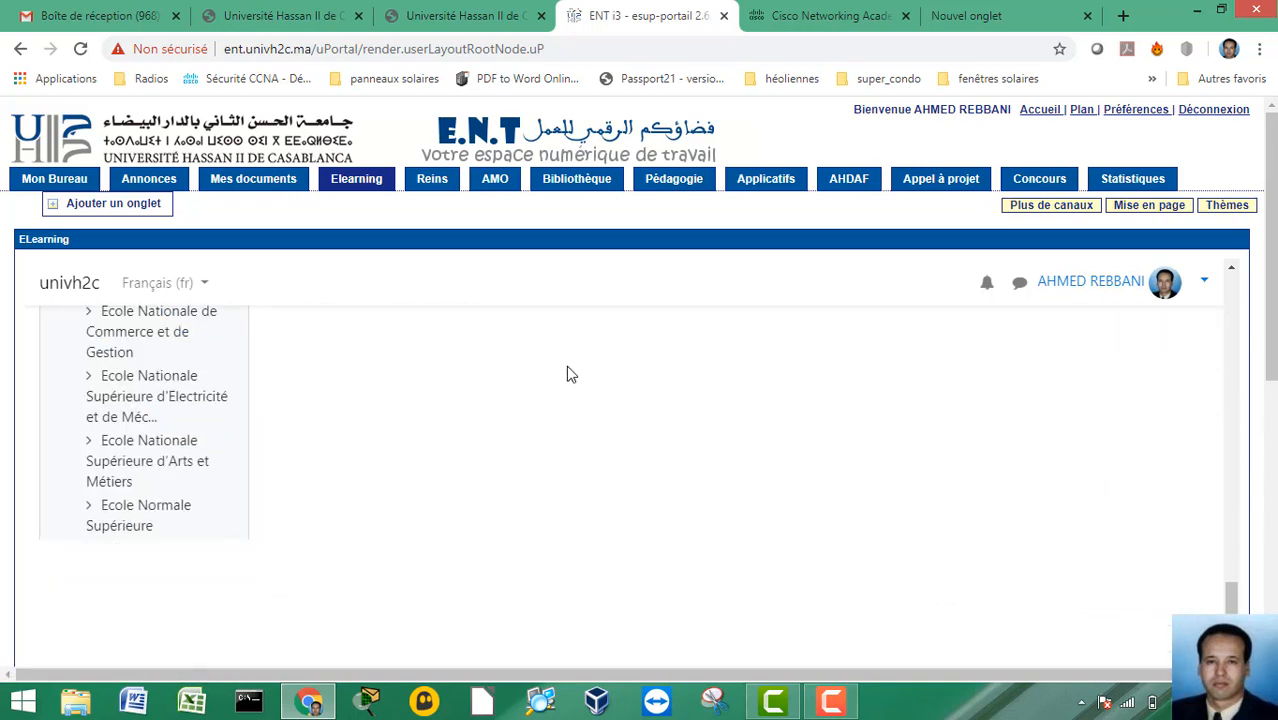
{"action": "scroll", "coordinate": [566, 374], "scroll_direction": "down", "scroll_amount": 3}
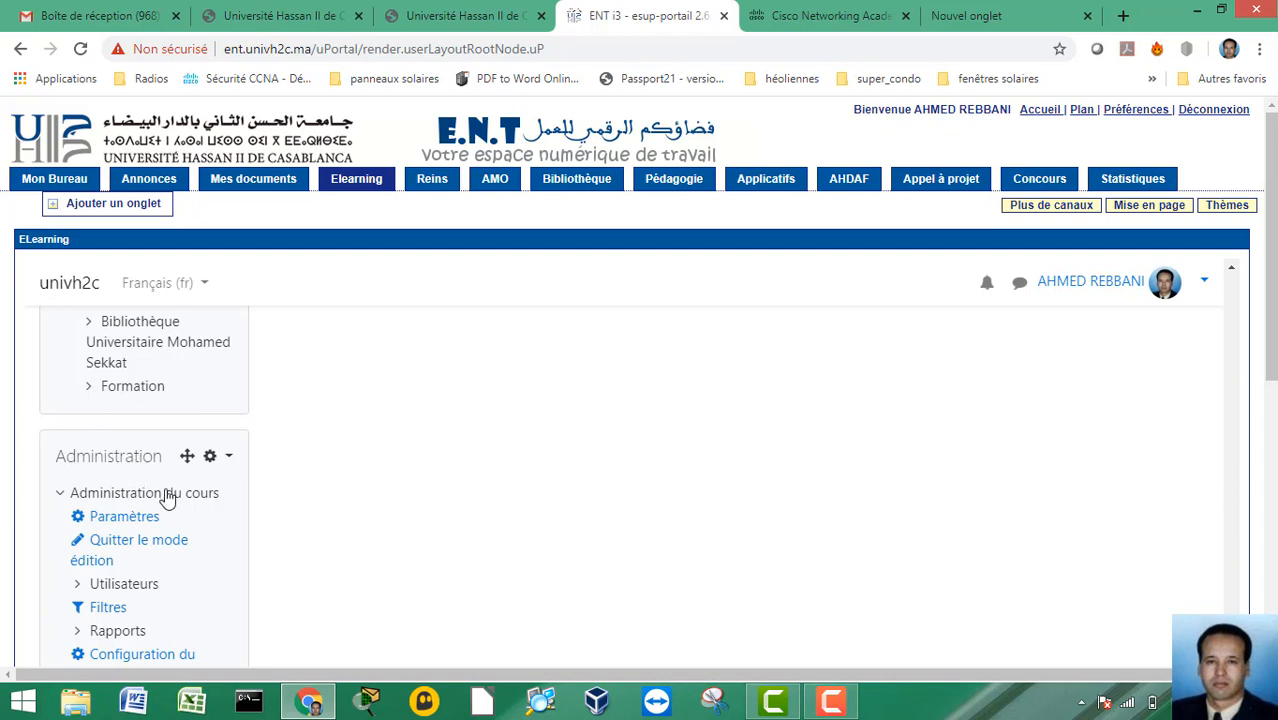
{"action": "left_click", "coordinate": [120, 588]}
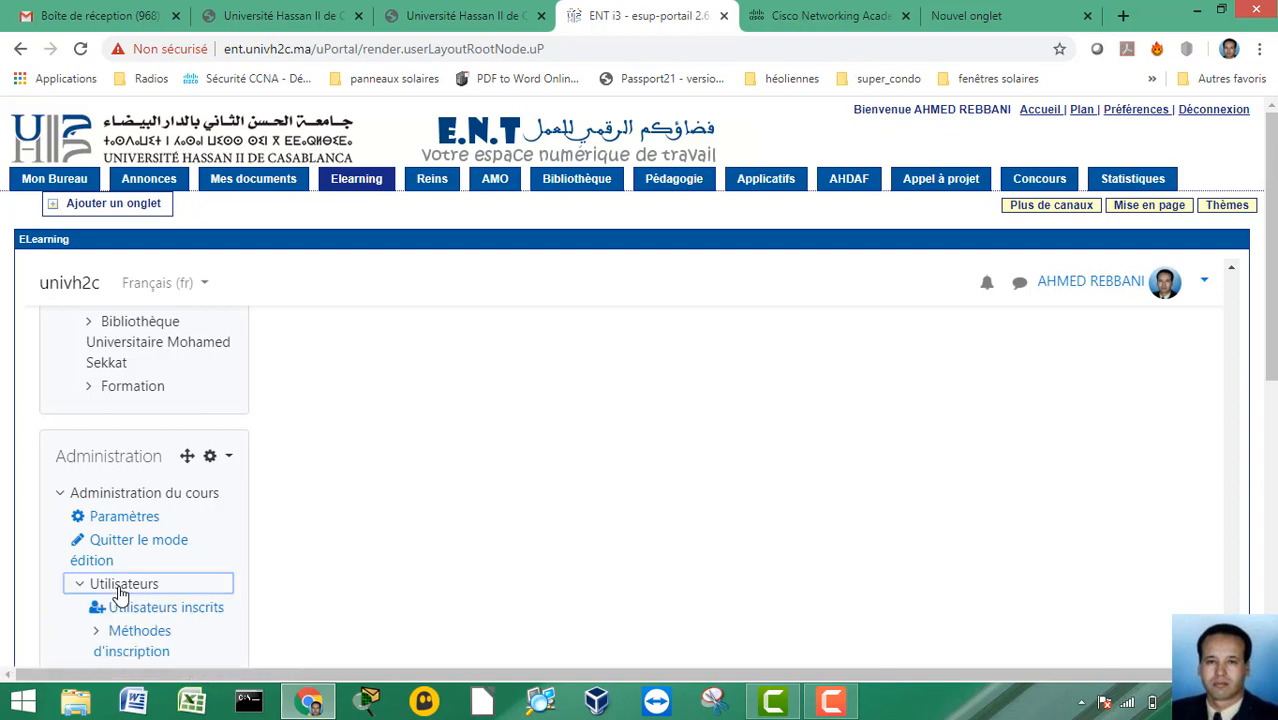
{"action": "left_click", "coordinate": [157, 651]}
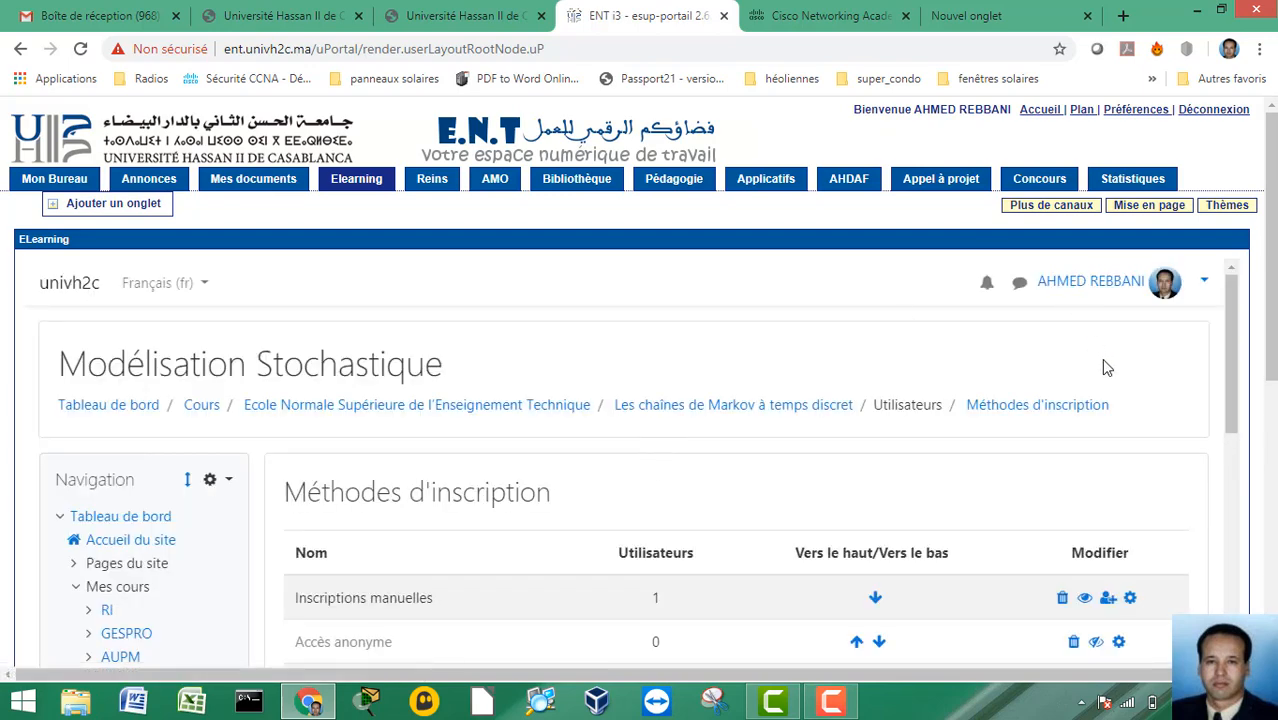
- Enable the Auto-inscription (Étudiant) enrolment method for the course
{"action": "scroll", "coordinate": [1085, 380], "scroll_direction": "down", "scroll_amount": 2}
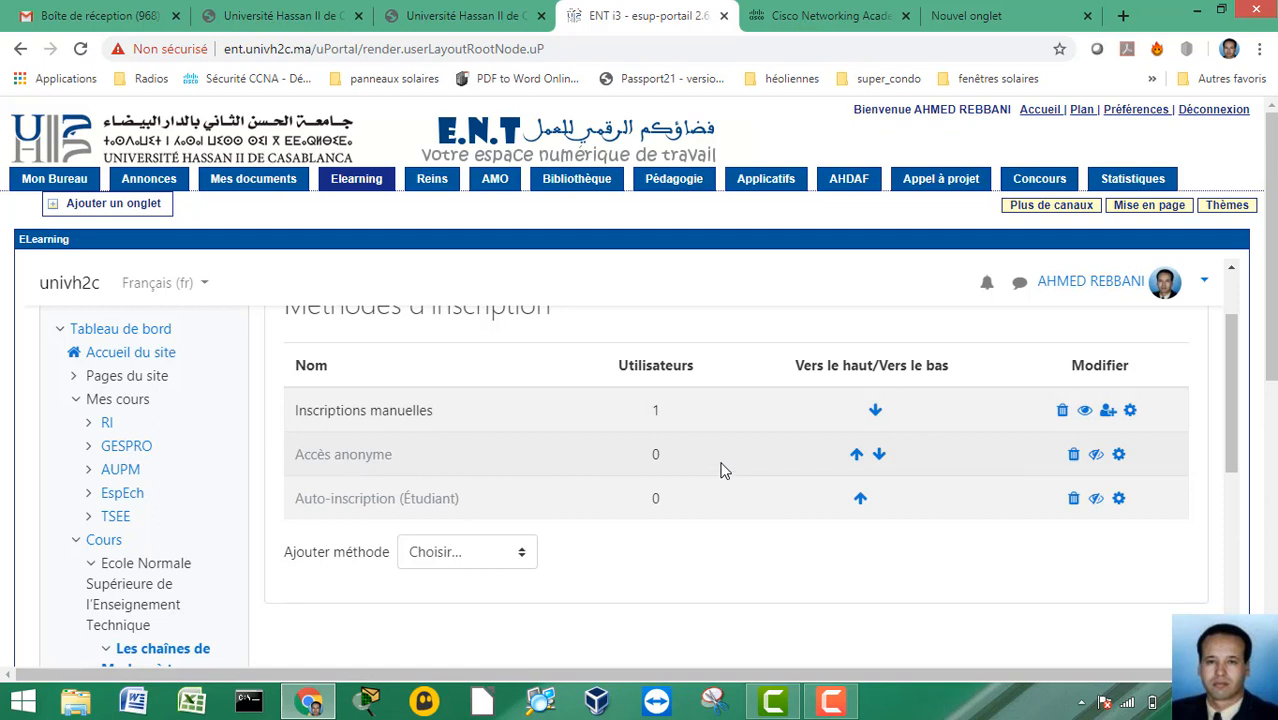
{"action": "left_click", "coordinate": [1074, 460]}
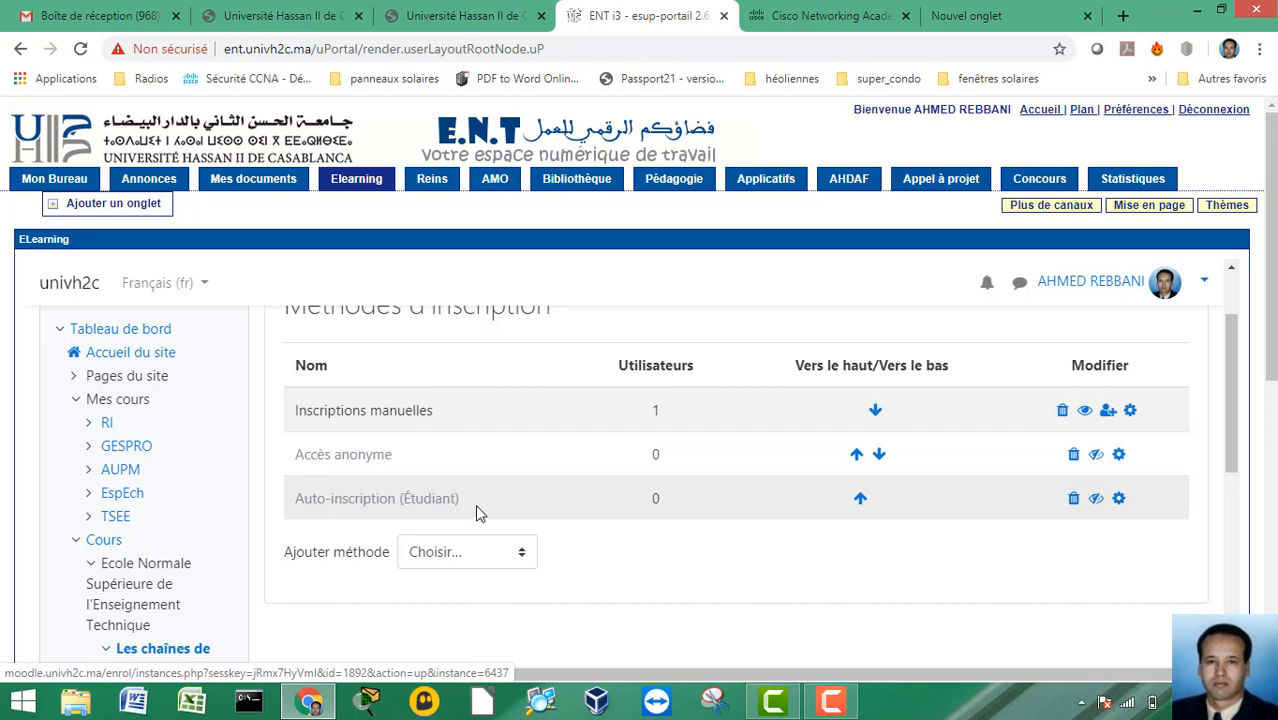
{"action": "left_click", "coordinate": [1096, 500]}
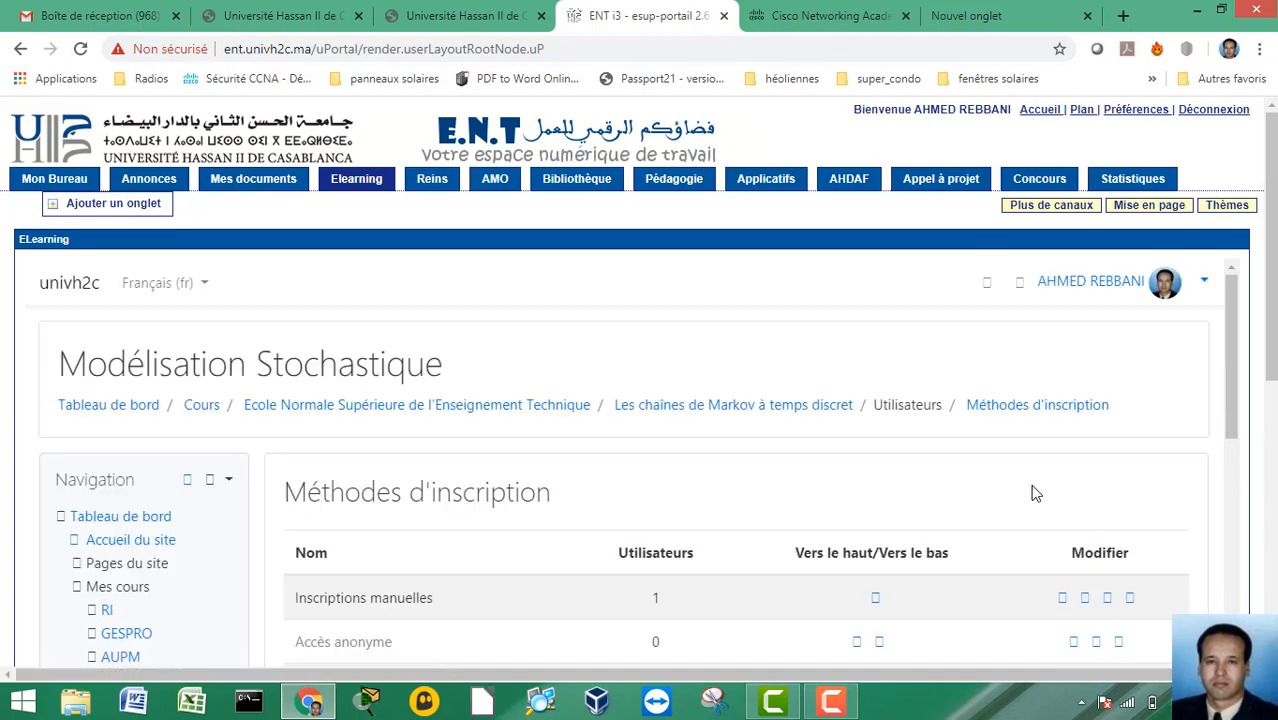
{"action": "scroll", "coordinate": [1035, 493], "scroll_direction": "down", "scroll_amount": 4}
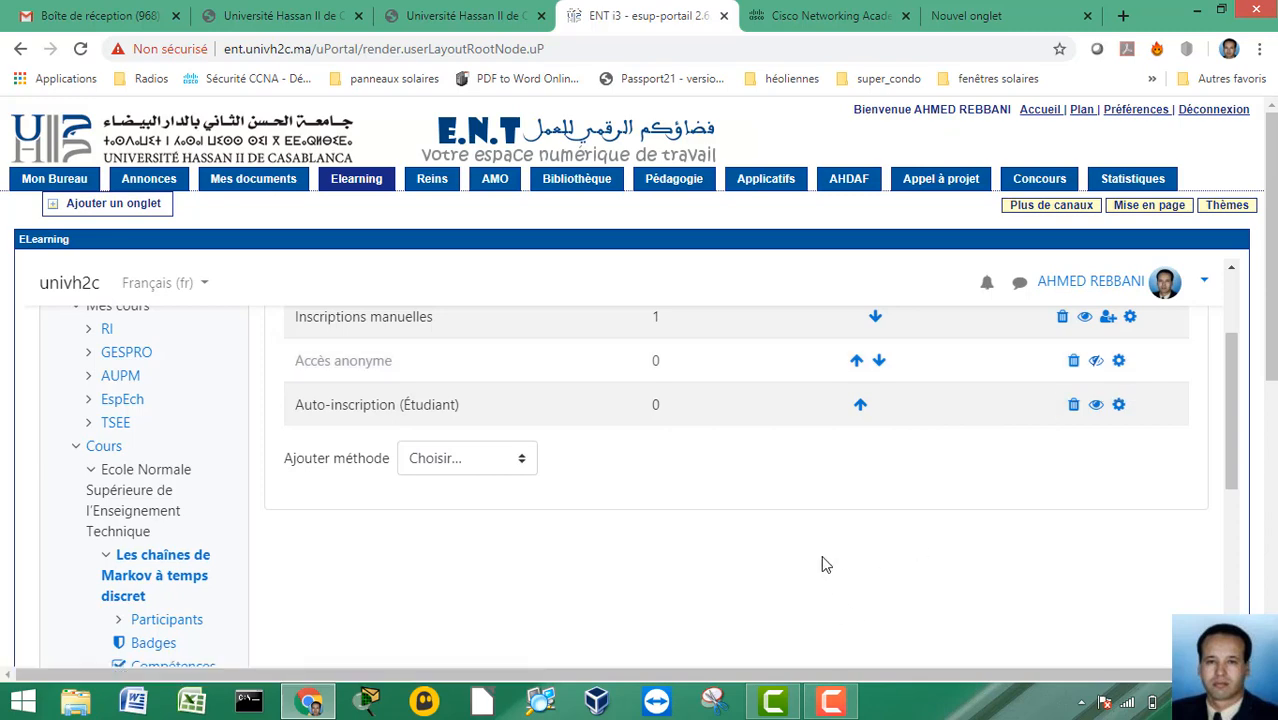
{"action": "scroll", "coordinate": [821, 565], "scroll_direction": "up", "scroll_amount": 2}
{"action": "scroll", "coordinate": [754, 495], "scroll_direction": "up", "scroll_amount": 1}
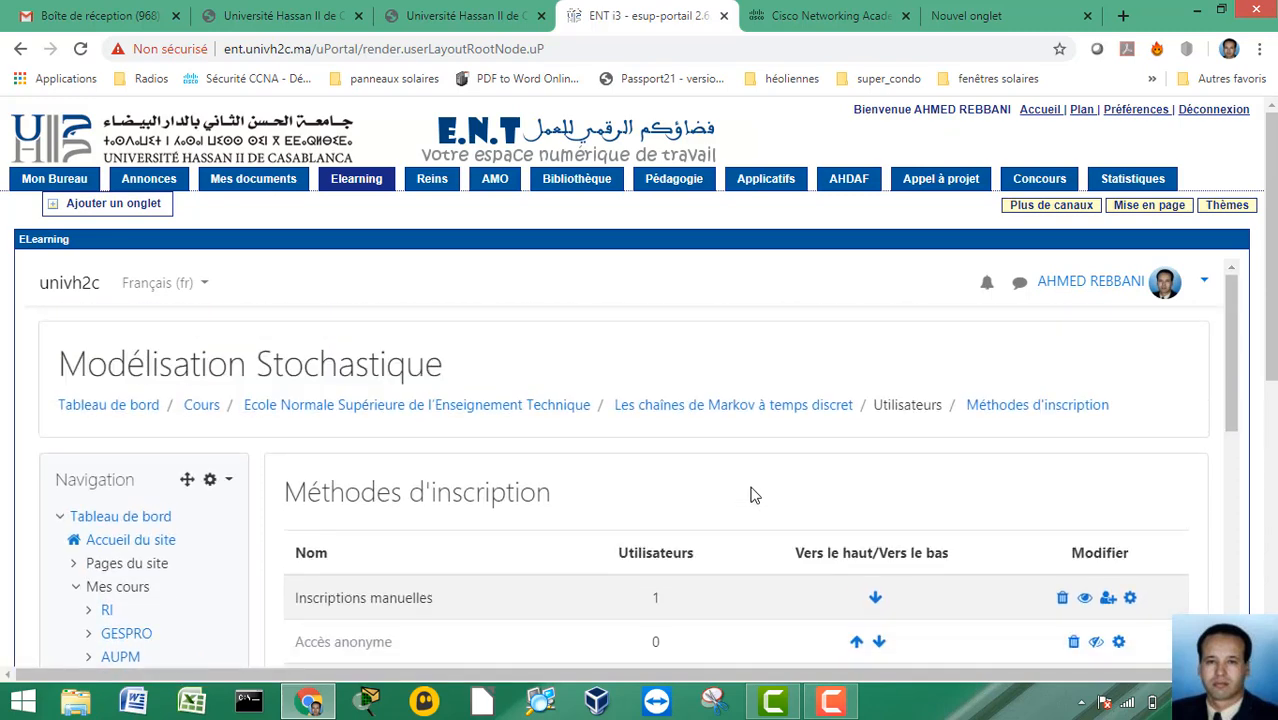